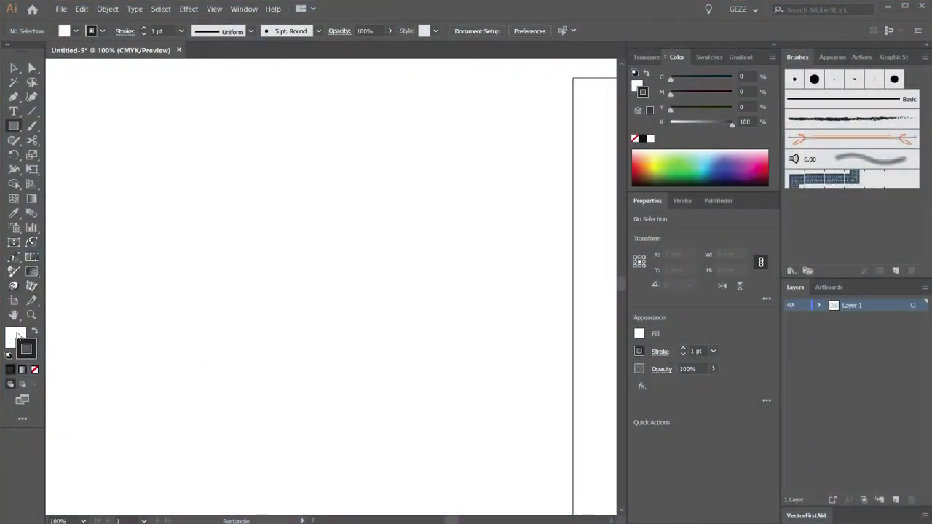
# Step: Set the fill to None and draw a circle about 40 mm across on the left of the page
pyautogui.click(15, 335)
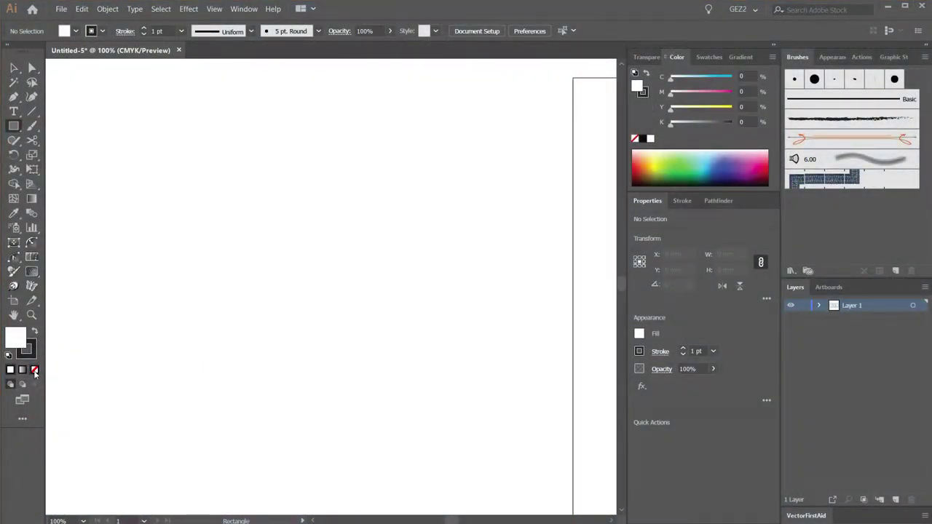
pyautogui.click(35, 370)
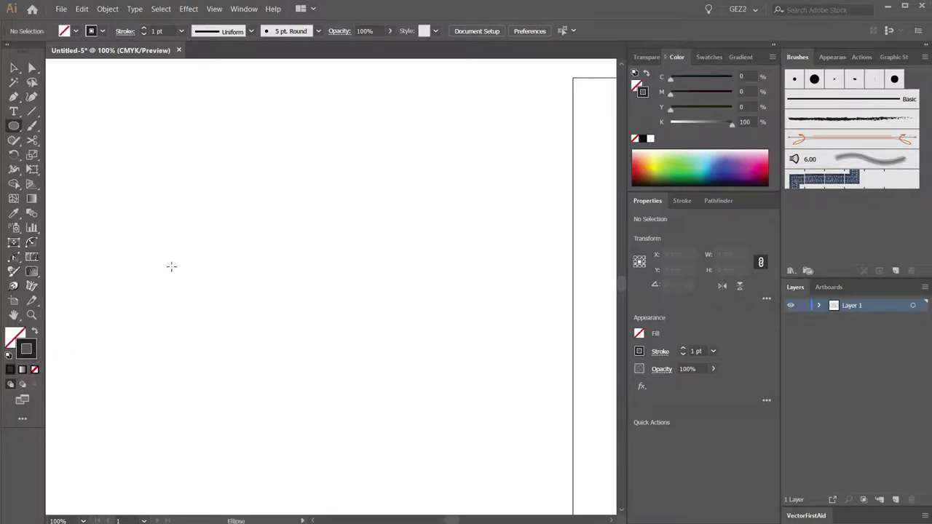
pyautogui.moveTo(162, 234); pyautogui.dragTo(203, 275)
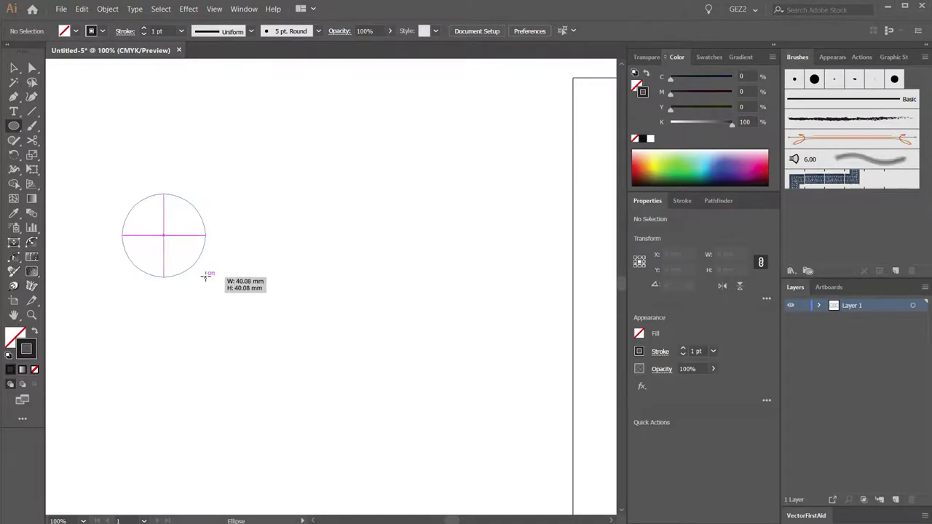
pyautogui.moveTo(204, 274); pyautogui.dragTo(207, 274)
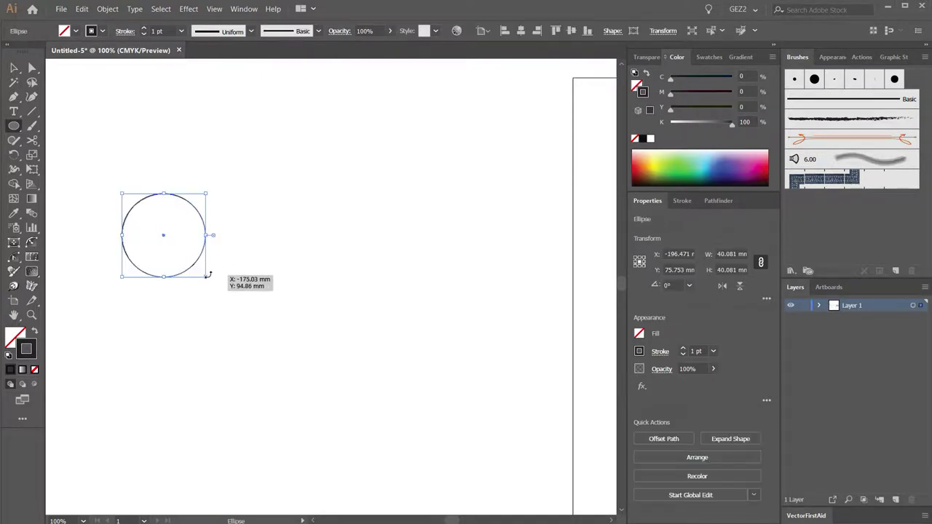
# Step: Resize the circle to 50 × 50 mm in the Transform panel
pyautogui.doubleClick(736, 254)
pyautogui.write('50')
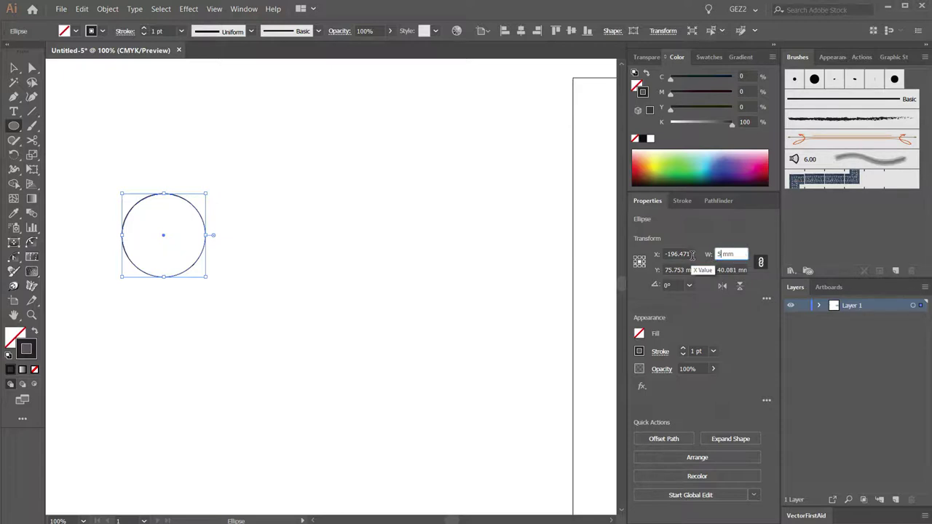
pyautogui.click(728, 270)
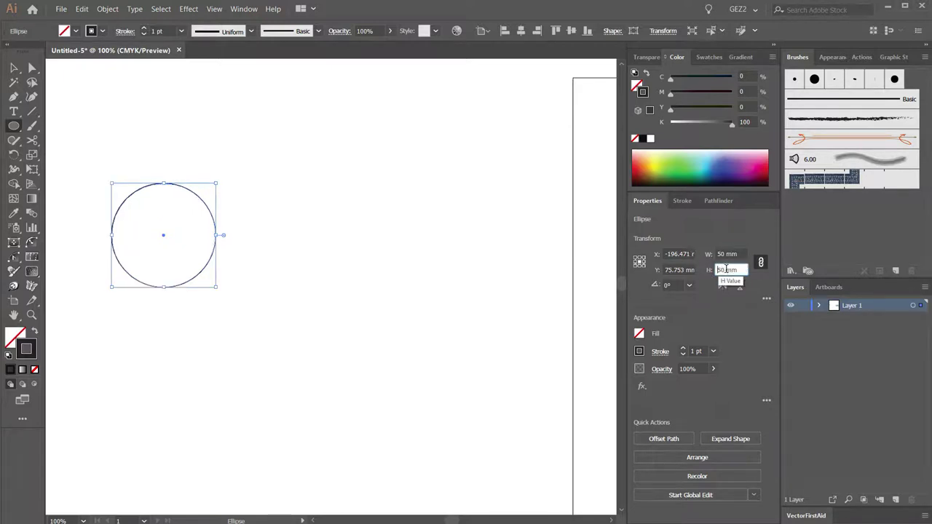
pyautogui.moveTo(219, 298)
pyautogui.mouseDown()
pyautogui.moveTo(173, 260)
pyautogui.moveTo(188, 244)
pyautogui.mouseUp()
# Step: Raise the circle's stroke weight to 19 pt so it becomes a thick black ring
pyautogui.click(144, 29)
pyautogui.click(144, 29)
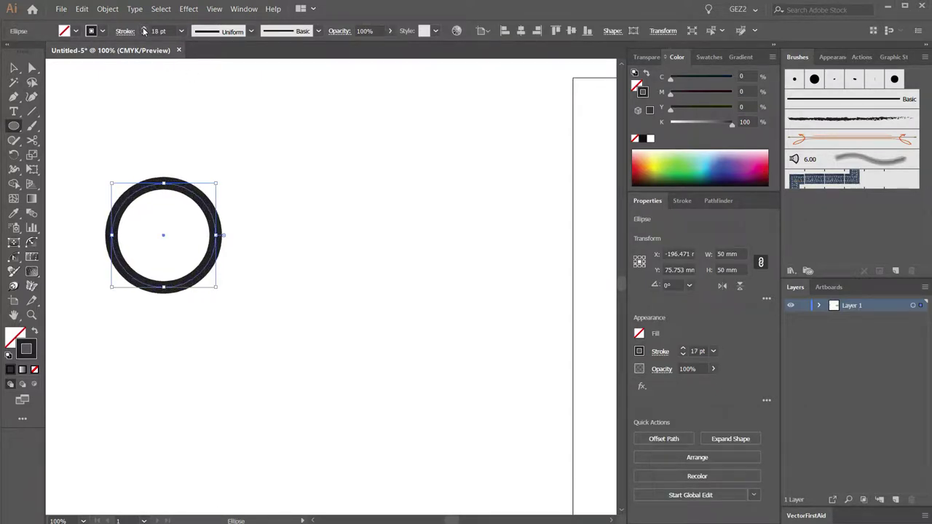
pyautogui.keyDown('ctrl'); pyautogui.click(192, 143); pyautogui.keyUp('ctrl')
pyautogui.click(200, 263)
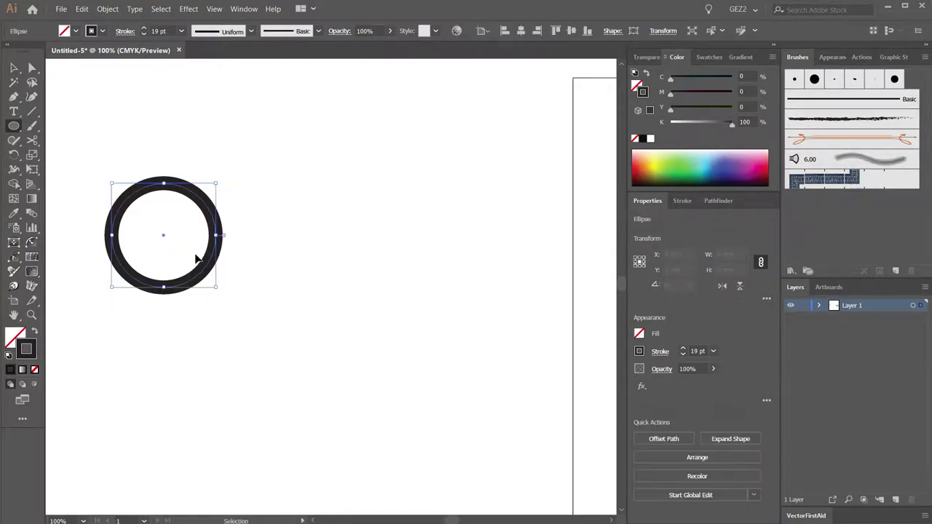
# Step: Expand the ring's fill and stroke, then reset to white fill with black outline
pyautogui.click(107, 9)
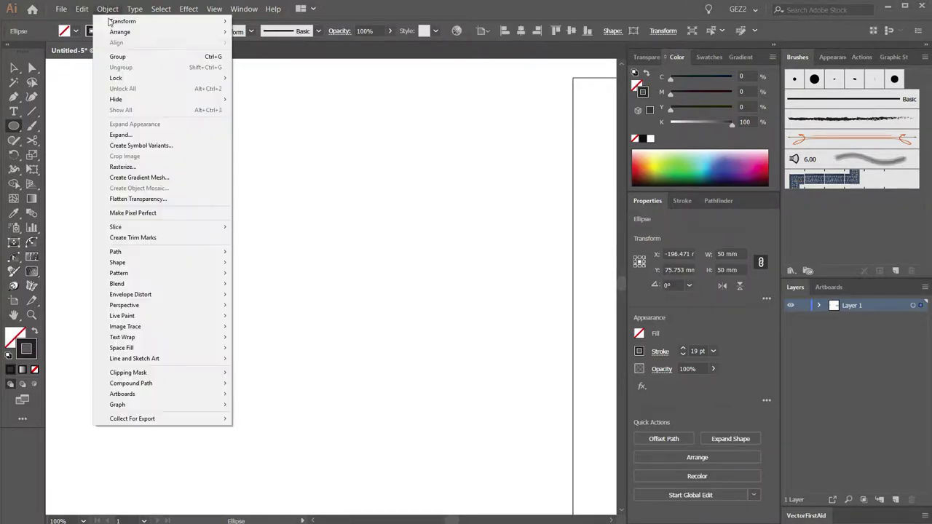
pyautogui.click(122, 135)
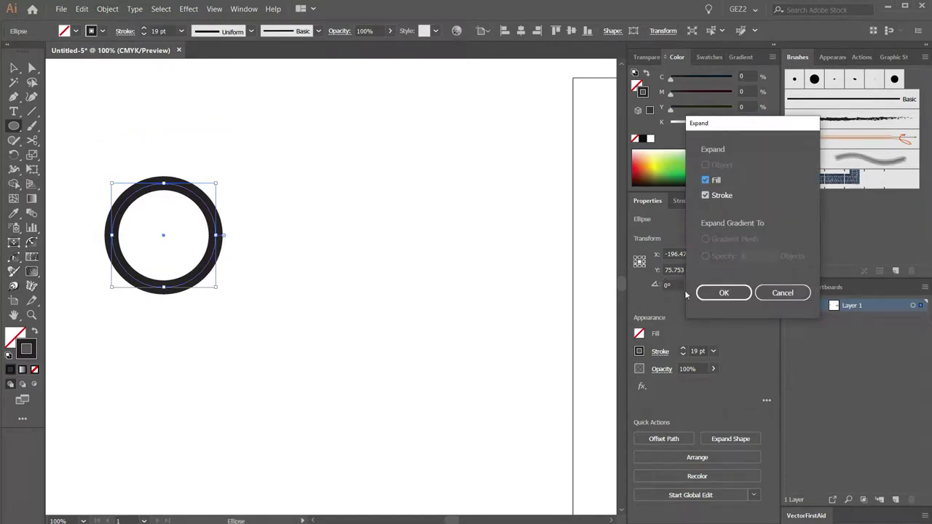
pyautogui.click(718, 292)
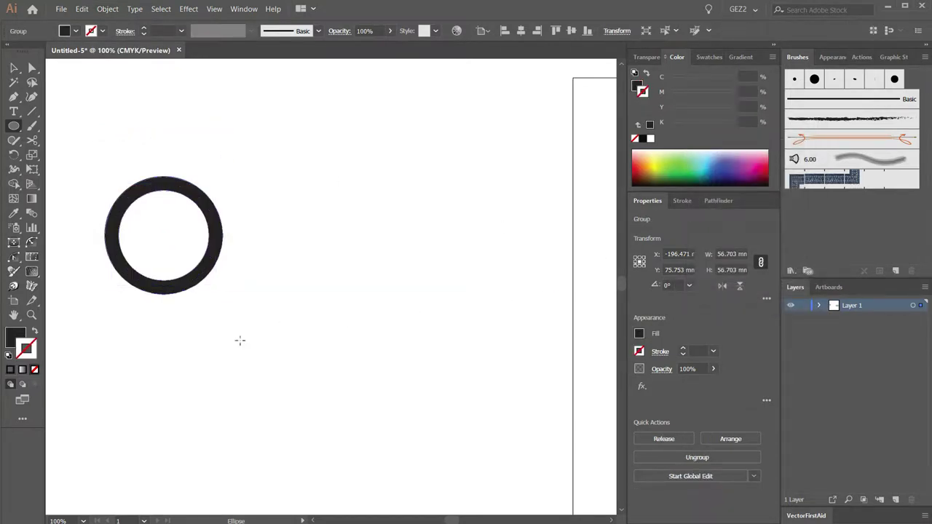
pyautogui.press('d')
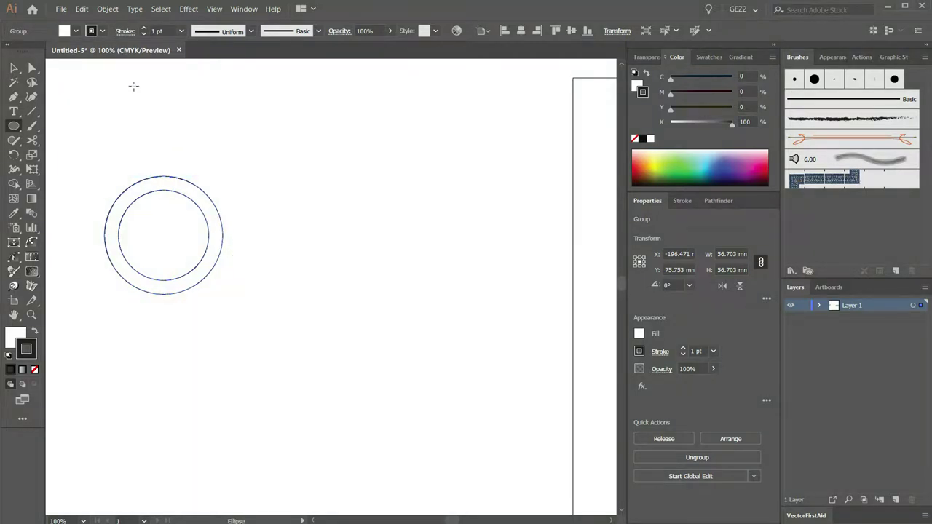
# Step: Set both ring outlines to 5 pt and select the whole ring group
pyautogui.click(144, 28)
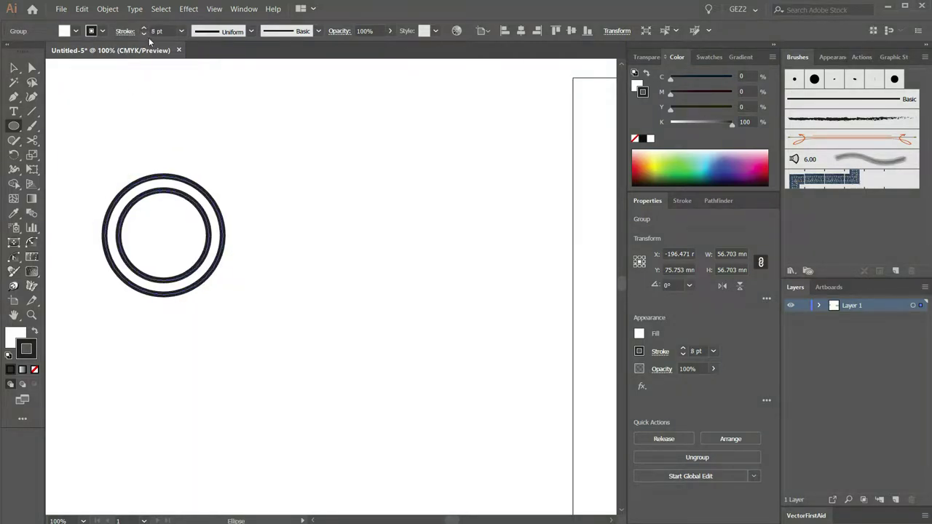
pyautogui.click(144, 33)
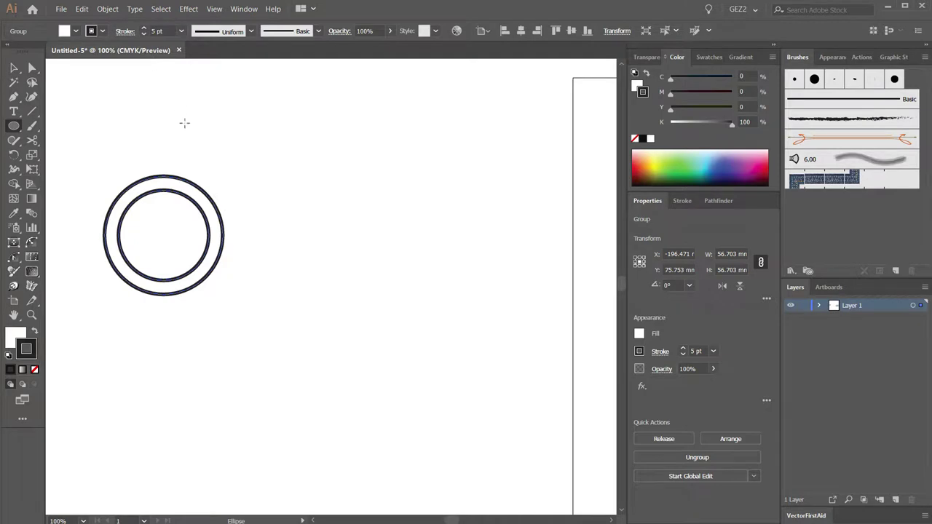
pyautogui.hotkey('ctrl', 'shift', 'a')
pyautogui.press('v')
pyautogui.moveTo(228, 330)
pyautogui.mouseDown()
pyautogui.moveTo(186, 290)
pyautogui.moveTo(244, 293)
pyautogui.mouseUp()
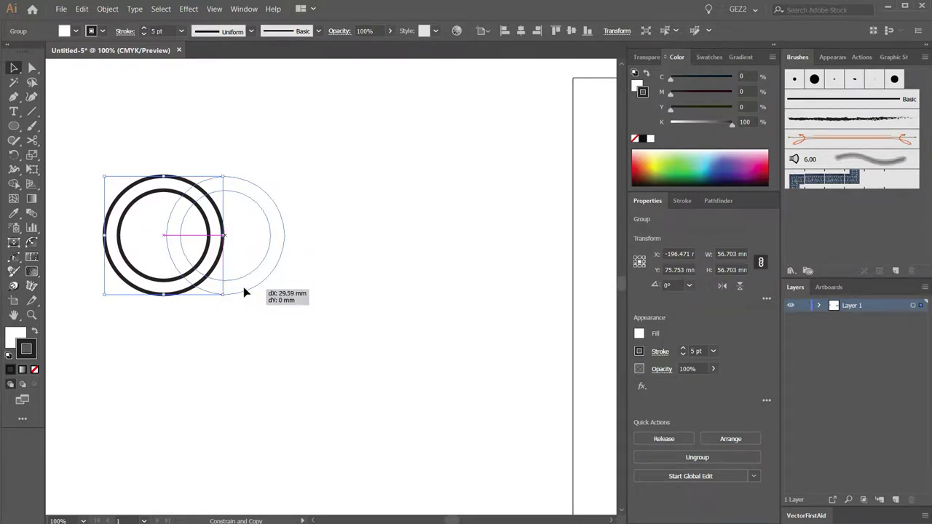
# Step: Copy the ring rightward twice with Ctrl+D for three overlapping rings, then zoom in on them
pyautogui.moveTo(245, 293); pyautogui.dragTo(245, 292)
pyautogui.hotkey('ctrl', 'd')
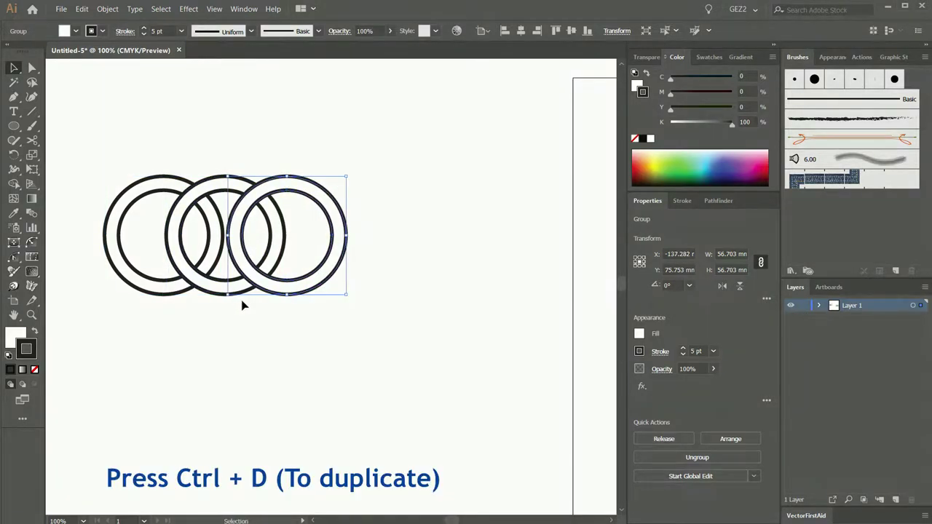
pyautogui.moveTo(251, 348); pyautogui.dragTo(386, 356)
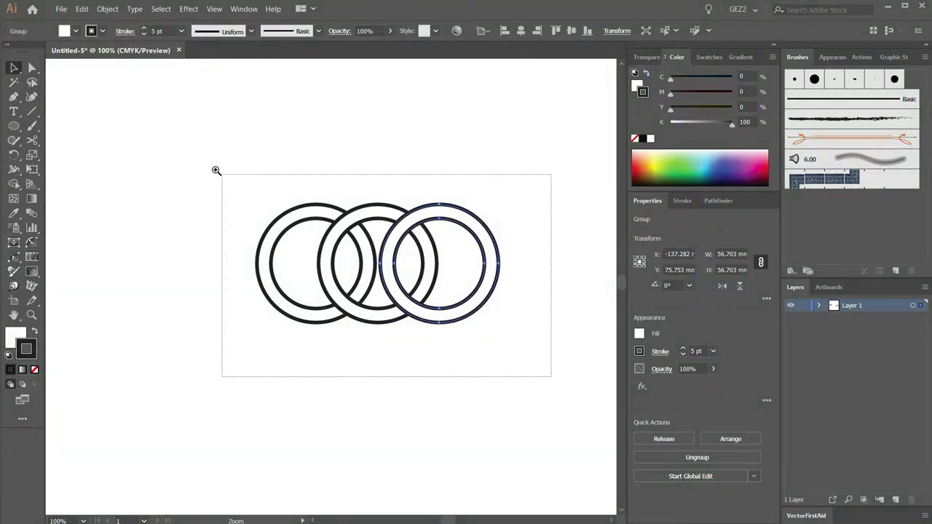
pyautogui.moveTo(550, 379); pyautogui.dragTo(216, 172)
pyautogui.hotkey('shift', 'm')
# Step: Select all three rings and use Shape Builder to merge bands and crescents into interlocking rings
pyautogui.moveTo(560, 412); pyautogui.dragTo(109, 147)
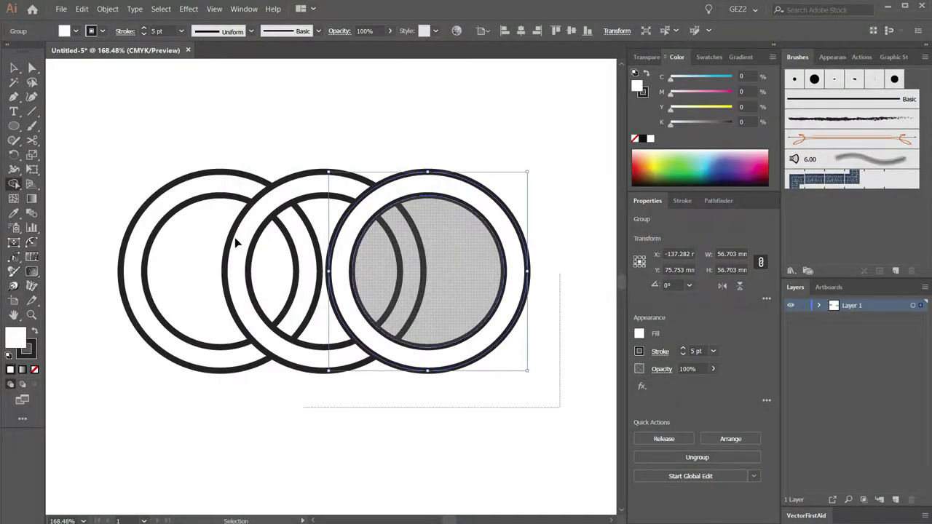
pyautogui.hotkey('shift', 'm')
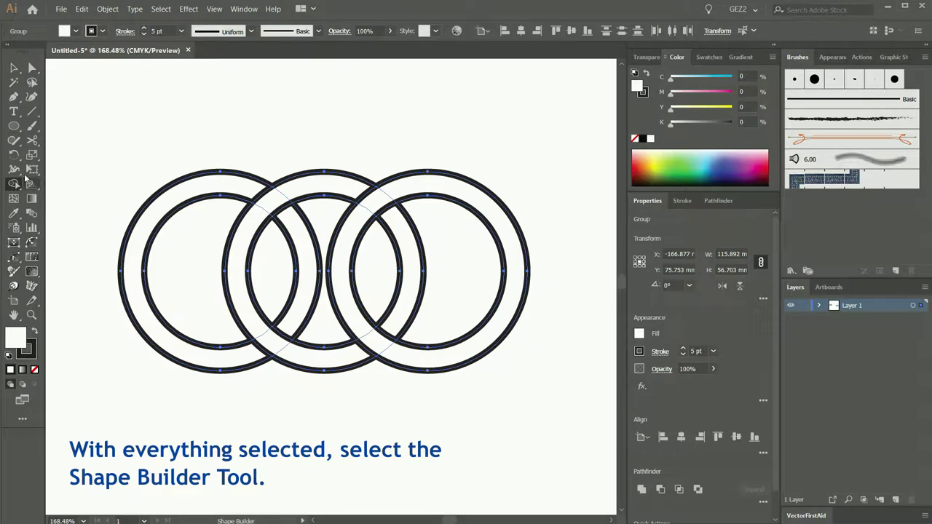
pyautogui.moveTo(251, 193); pyautogui.dragTo(295, 218)
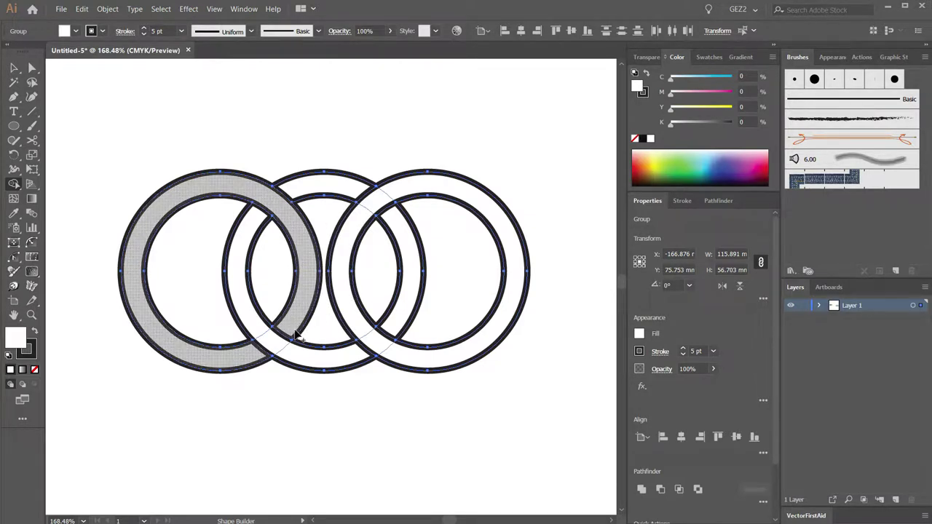
pyautogui.moveTo(255, 322); pyautogui.dragTo(297, 350)
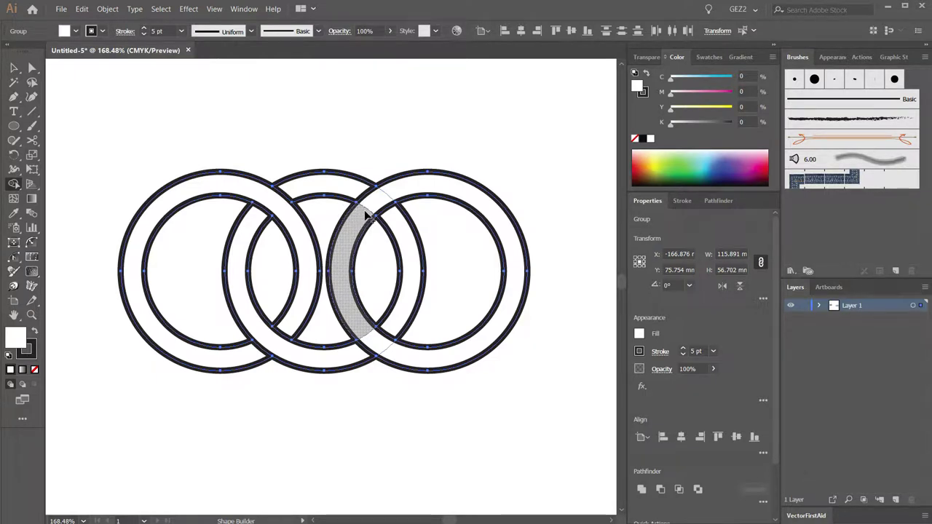
pyautogui.moveTo(342, 188); pyautogui.dragTo(395, 228)
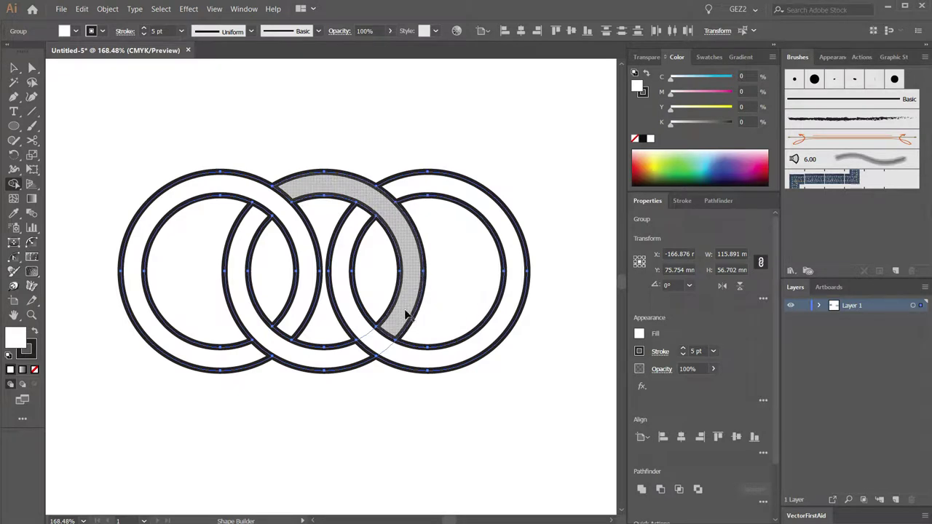
pyautogui.moveTo(386, 349)
pyautogui.mouseDown()
pyautogui.moveTo(357, 335)
pyautogui.moveTo(371, 354)
pyautogui.mouseUp()
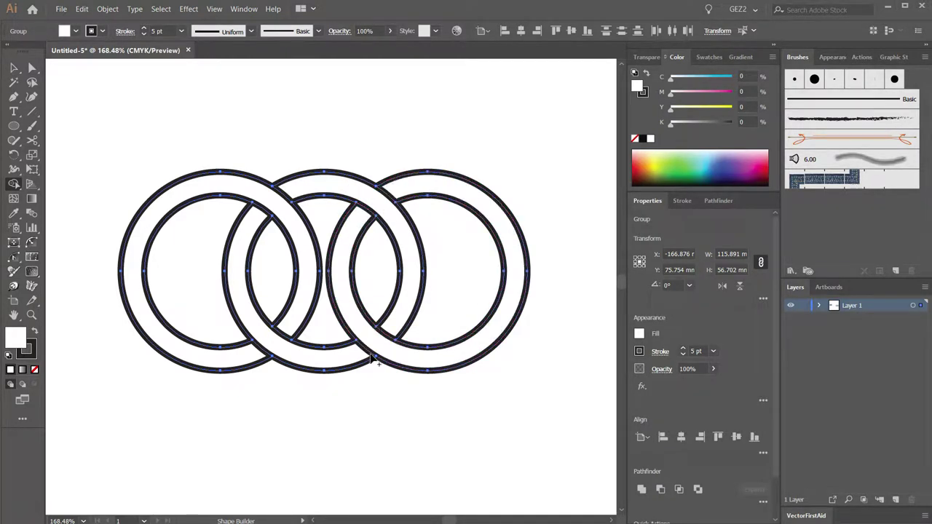
pyautogui.keyDown('ctrl'); pyautogui.click(402, 399); pyautogui.keyUp('ctrl')
# Step: Colour the left ring magenta and the middle ring cyan, eyedropping cyan onto its remaining piece
pyautogui.press('a')
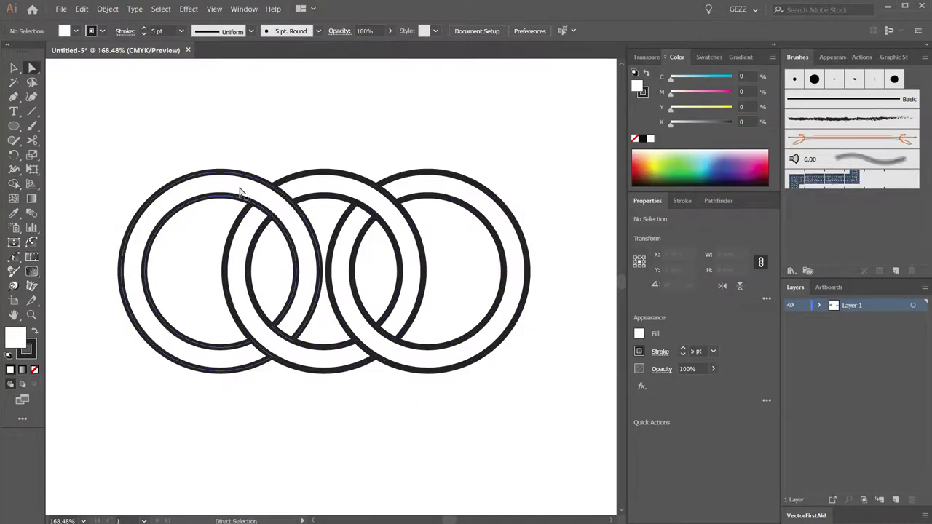
pyautogui.click(249, 194)
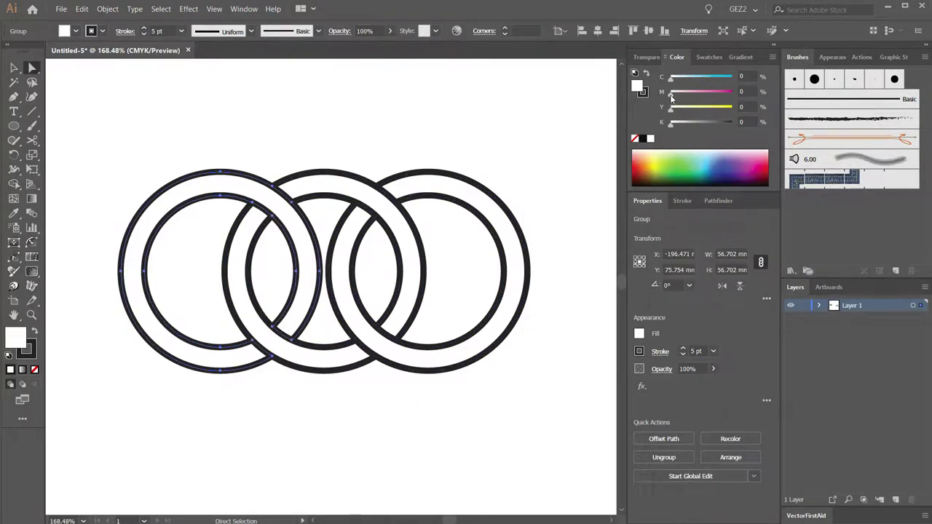
pyautogui.moveTo(671, 96); pyautogui.dragTo(732, 97)
pyautogui.click(384, 186)
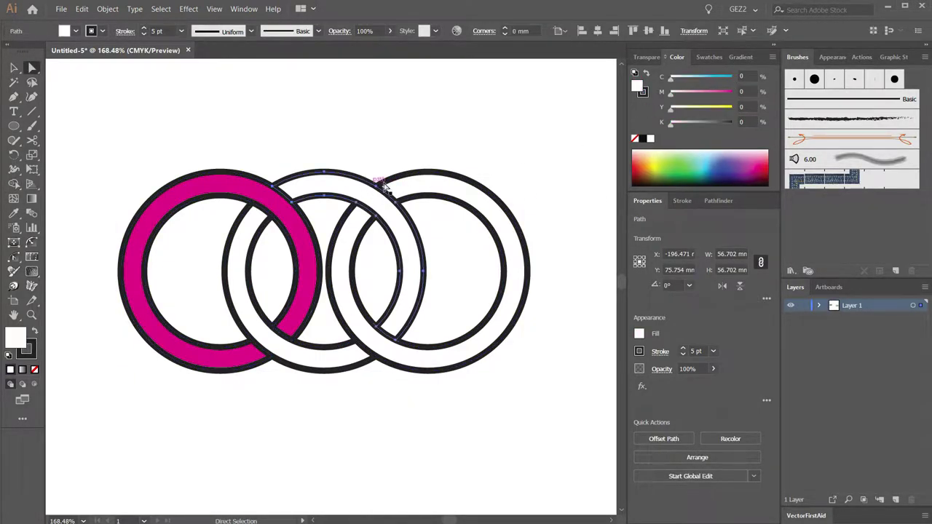
pyautogui.moveTo(671, 81); pyautogui.dragTo(732, 80)
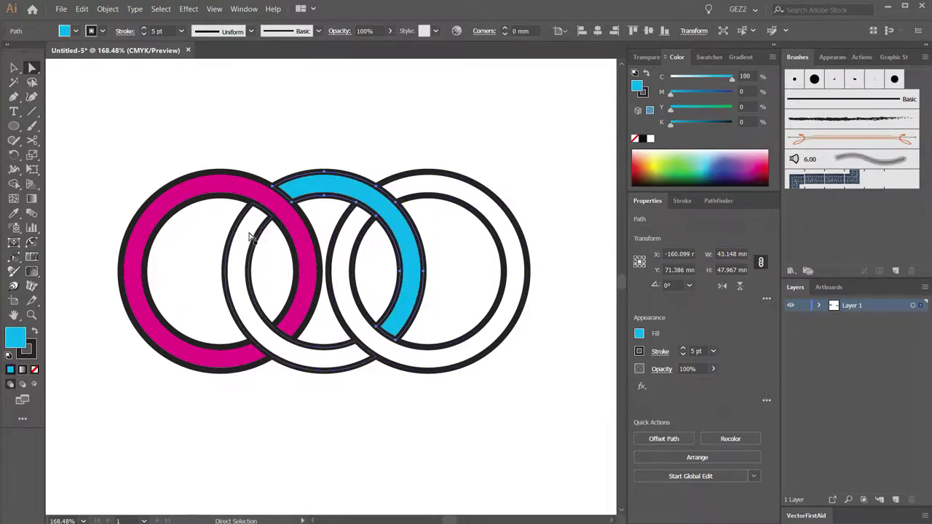
pyautogui.click(251, 236)
pyautogui.press('i')
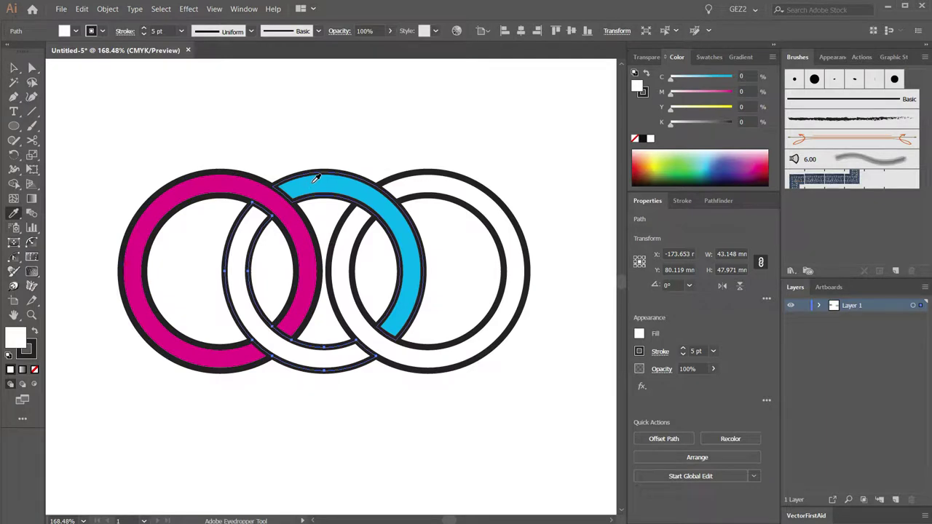
pyautogui.click(316, 180)
# Step: Colour the right ring green, deselect, and recentre the view at 100% zoom
pyautogui.keyDown('ctrl'); pyautogui.click(430, 194); pyautogui.keyUp('ctrl')
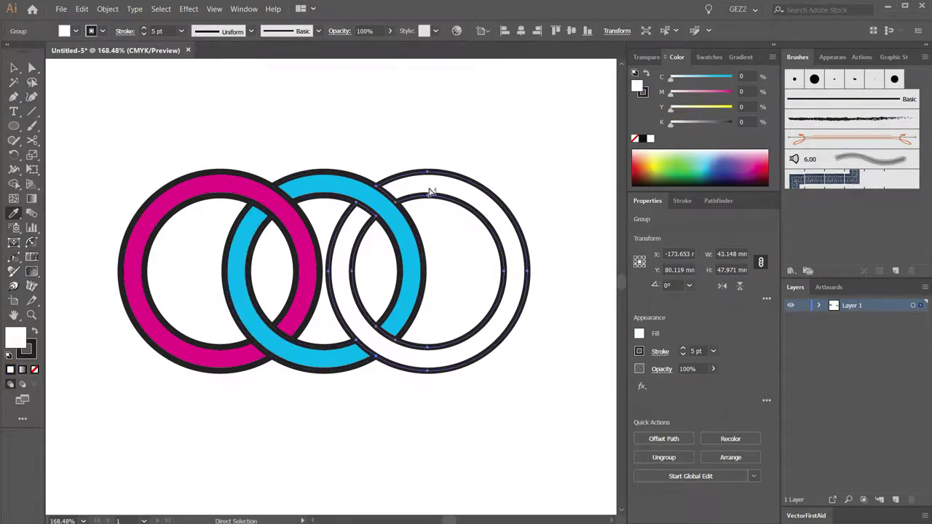
pyautogui.click(679, 164)
pyautogui.hotkey('ctrl', 'shift', 'a')
pyautogui.hotkey('ctrl', '1')
pyautogui.press('v')
pyautogui.moveTo(389, 345); pyautogui.dragTo(473, 278)
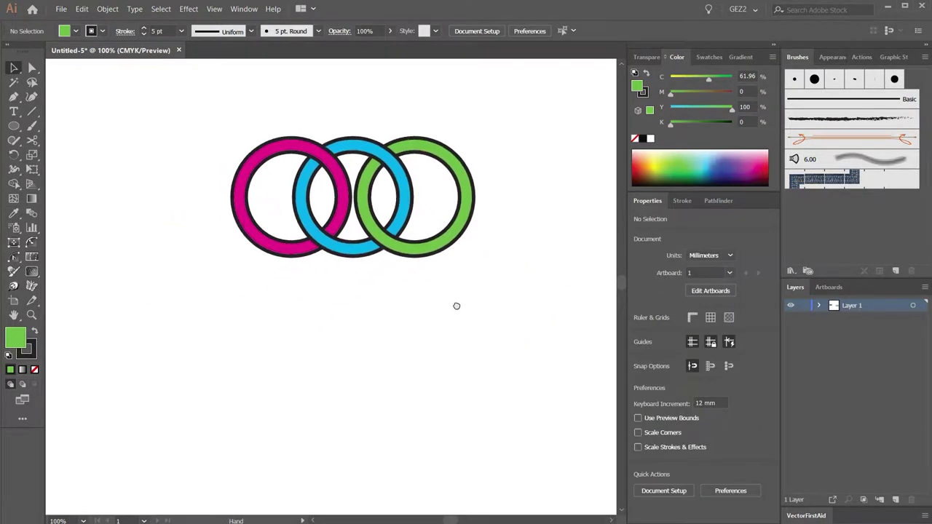
# Step: Copy the woven rings straight down and expand the copy's fill and stroke
pyautogui.moveTo(257, 146); pyautogui.dragTo(195, 101)
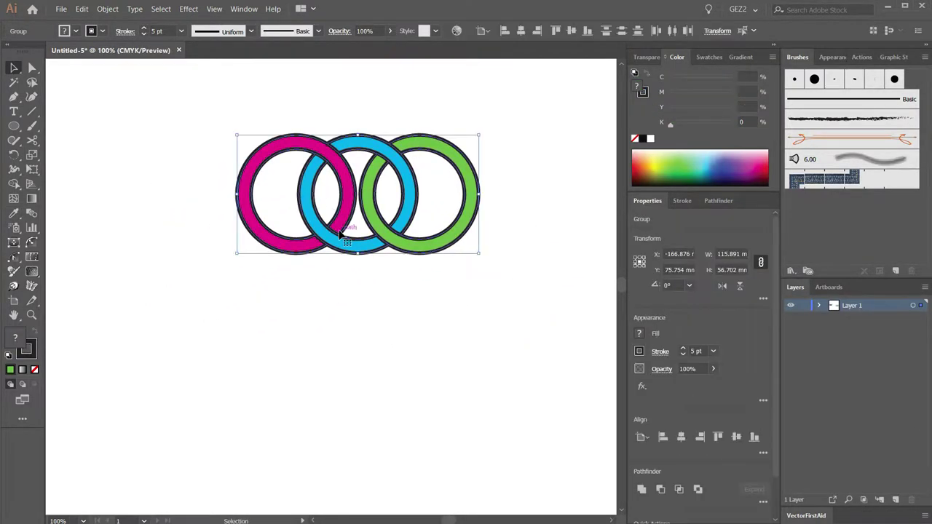
pyautogui.moveTo(348, 239); pyautogui.dragTo(327, 388)
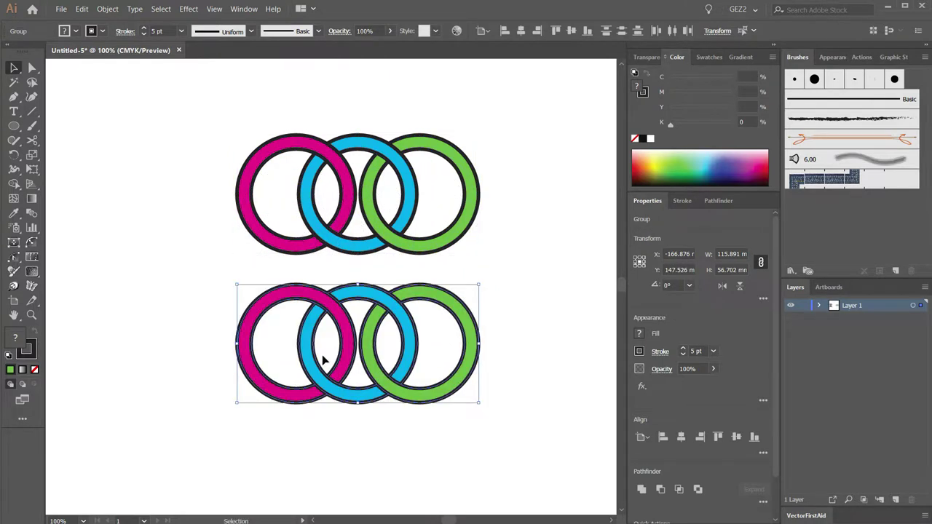
pyautogui.click(108, 10)
pyautogui.click(128, 134)
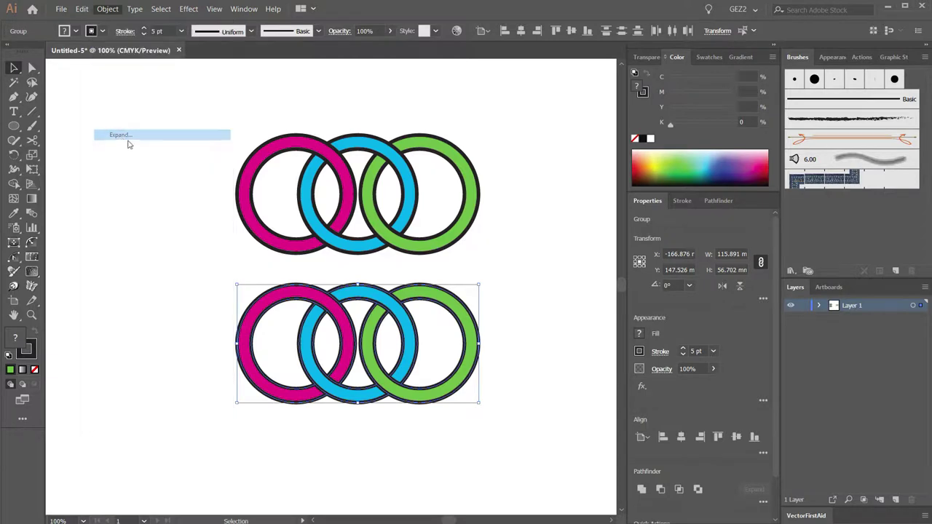
pyautogui.click(724, 292)
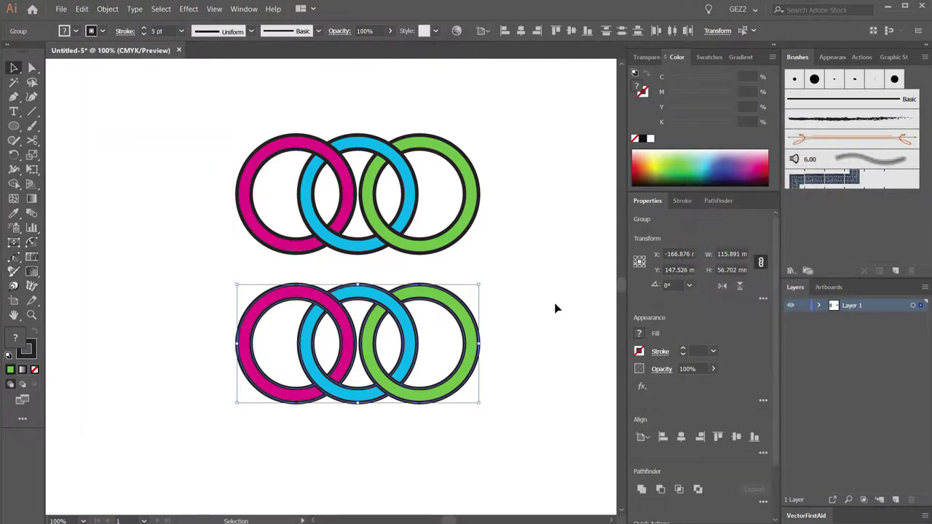
# Step: Check the expanded paths in Outline view, then deselect the copy
pyautogui.press('a')
pyautogui.hotkey('ctrl', 'y')
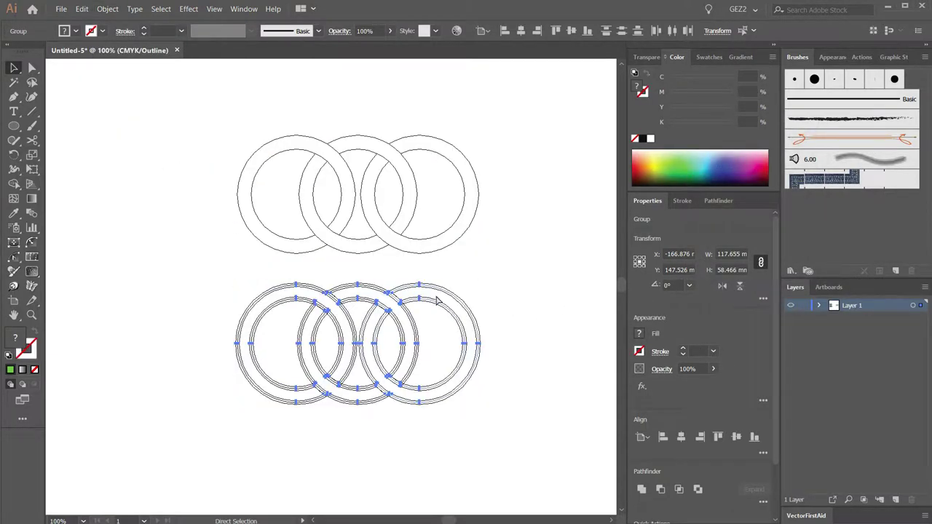
pyautogui.press('v')
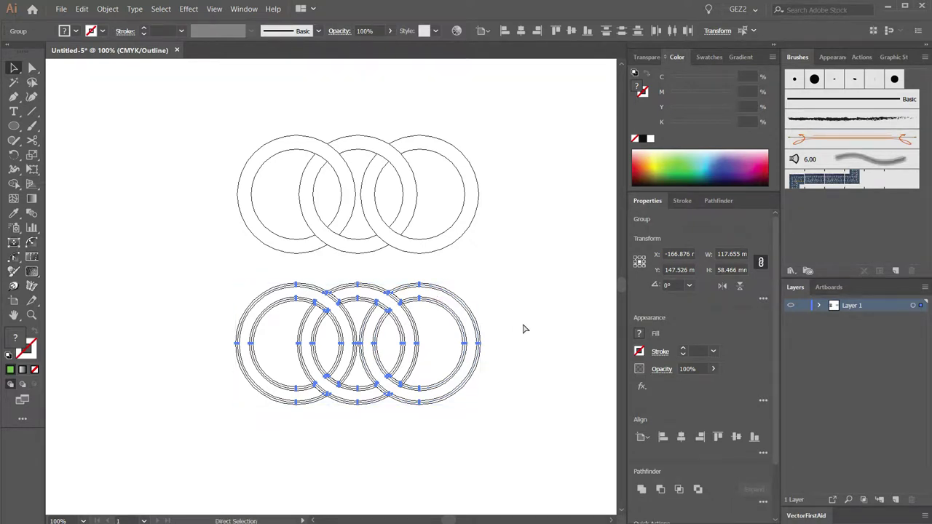
pyautogui.click(523, 329)
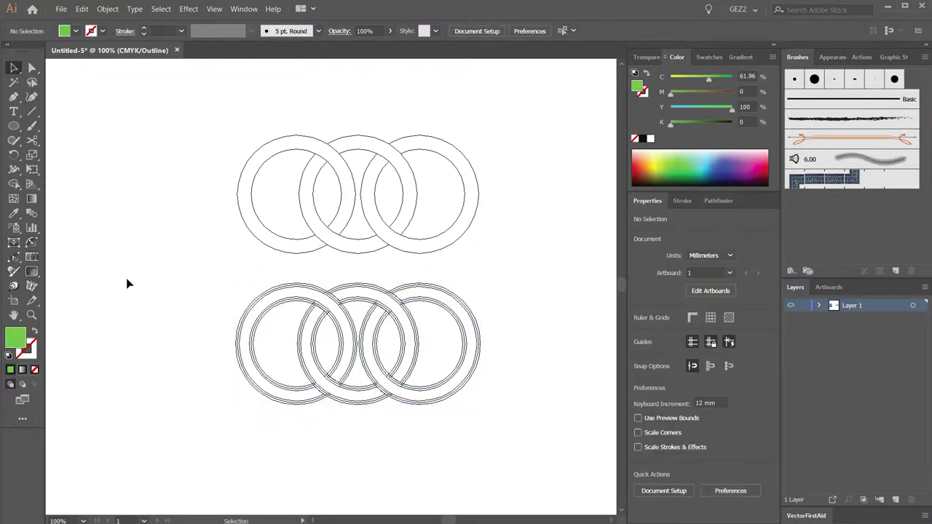
# Step: Return to Preview, zoom in on the lower ring copy, select it and pick Shape Builder
pyautogui.press('a')
pyautogui.hotkey('ctrl', 'y')
pyautogui.moveTo(188, 259); pyautogui.dragTo(536, 434)
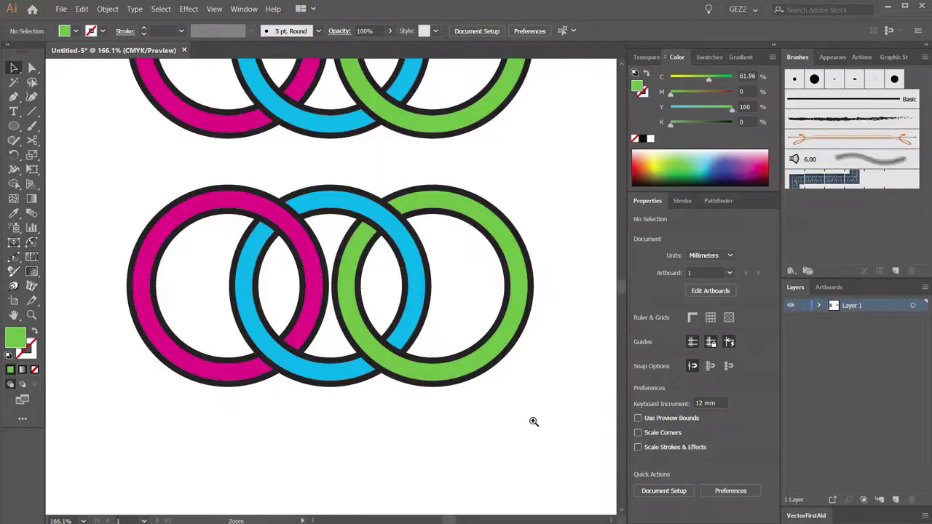
pyautogui.moveTo(450, 432); pyautogui.dragTo(504, 456)
pyautogui.moveTo(583, 428)
pyautogui.mouseDown()
pyautogui.moveTo(144, 204)
pyautogui.moveTo(162, 209)
pyautogui.mouseUp()
pyautogui.press('v')
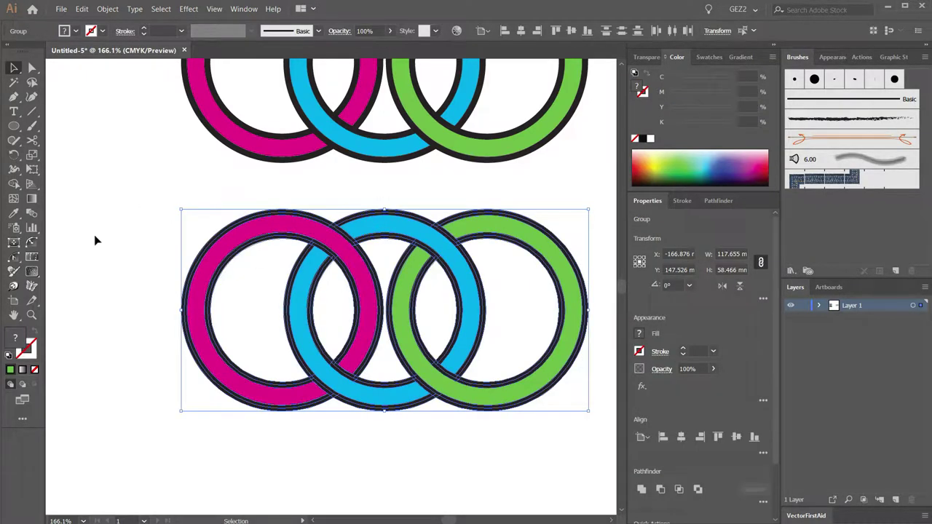
pyautogui.click(14, 184)
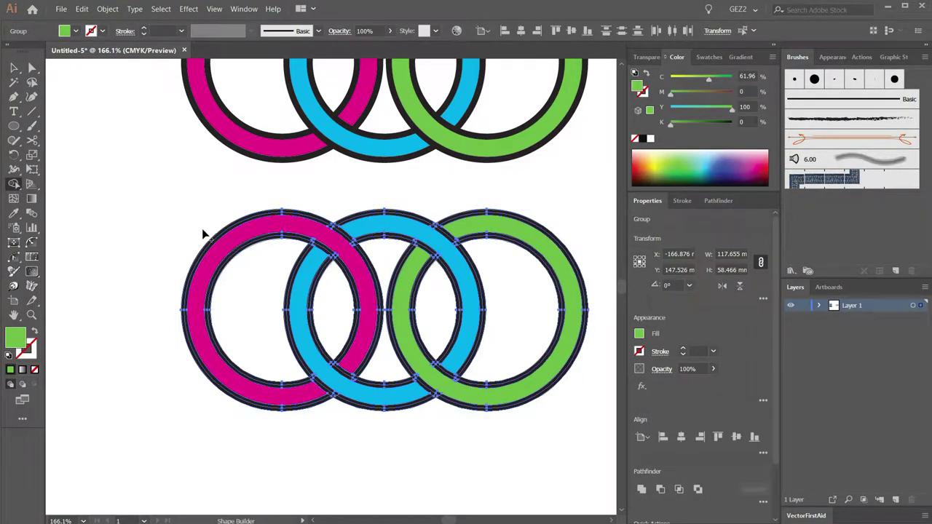
pyautogui.scroll(2, 331, 219)
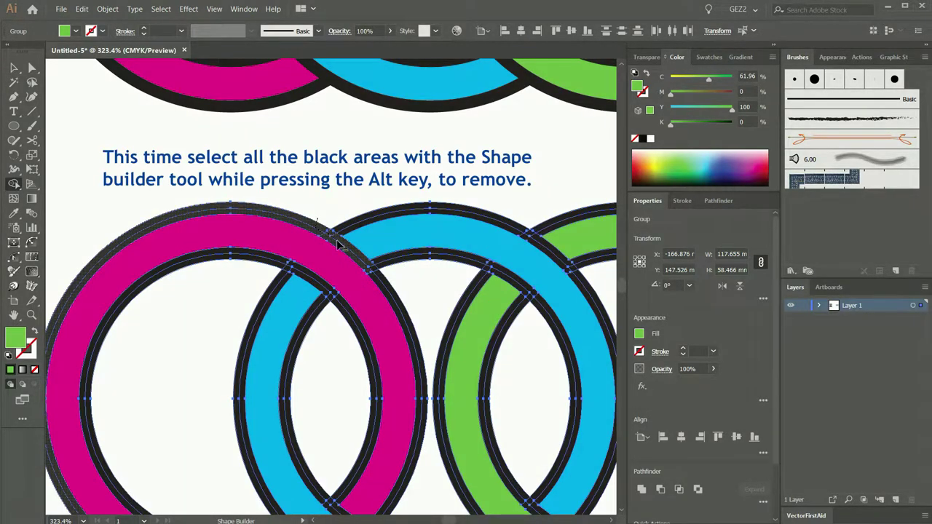
# Step: Delete the black outlines along the tops of the magenta, blue and green rings
pyautogui.keyDown('alt'); pyautogui.click(347, 256); pyautogui.keyUp('alt')
pyautogui.keyDown('alt'); pyautogui.click(342, 233); pyautogui.keyUp('alt')
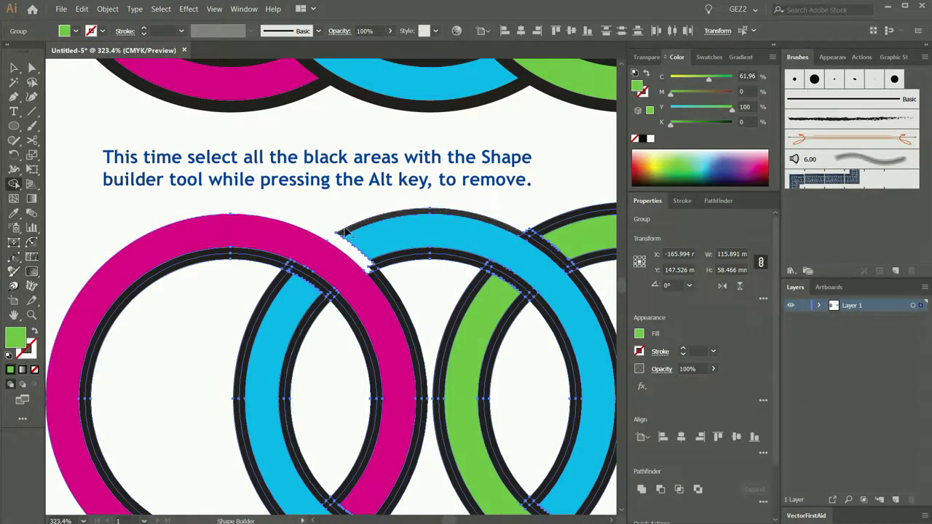
pyautogui.keyDown('alt'); pyautogui.click(377, 275); pyautogui.keyUp('alt')
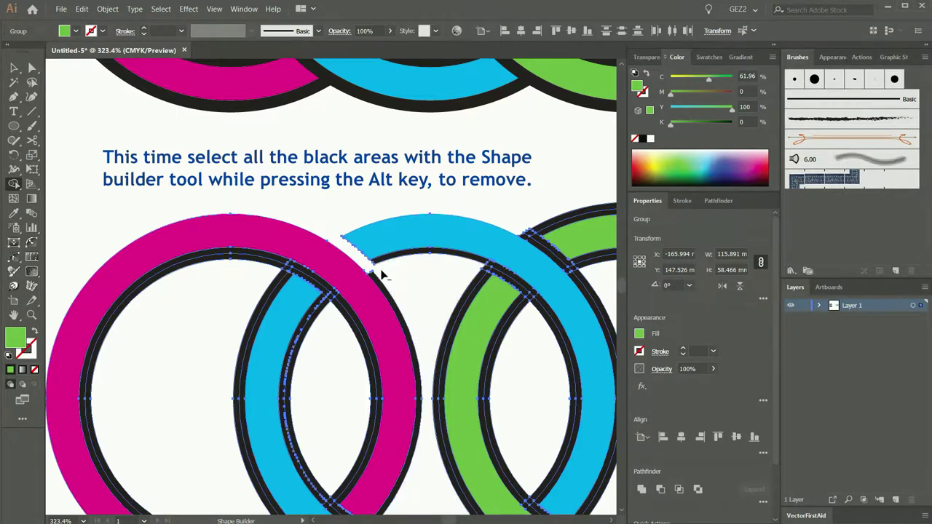
pyautogui.keyDown('alt'); pyautogui.click(374, 275); pyautogui.keyUp('alt')
pyautogui.keyDown('alt'); pyautogui.click(386, 261); pyautogui.keyUp('alt')
pyautogui.keyDown('alt'); pyautogui.click(485, 270); pyautogui.keyUp('alt')
pyautogui.keyDown('alt'); pyautogui.click(522, 290); pyautogui.keyUp('alt')
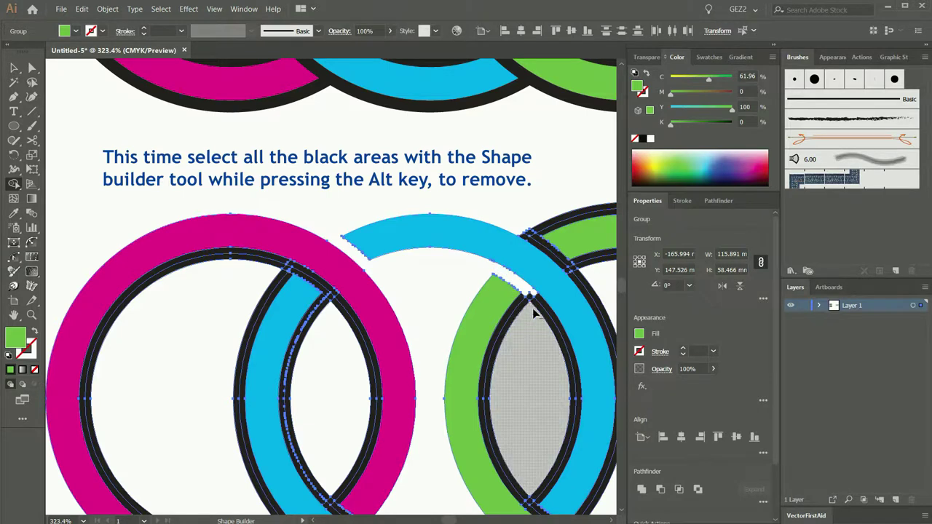
# Step: Delete the black edges at the blue–green and blue–magenta overlaps and the remaining upper dark arcs
pyautogui.keyDown('alt'); pyautogui.click(531, 301); pyautogui.keyUp('alt')
pyautogui.keyDown('alt'); pyautogui.click(537, 302); pyautogui.keyUp('alt')
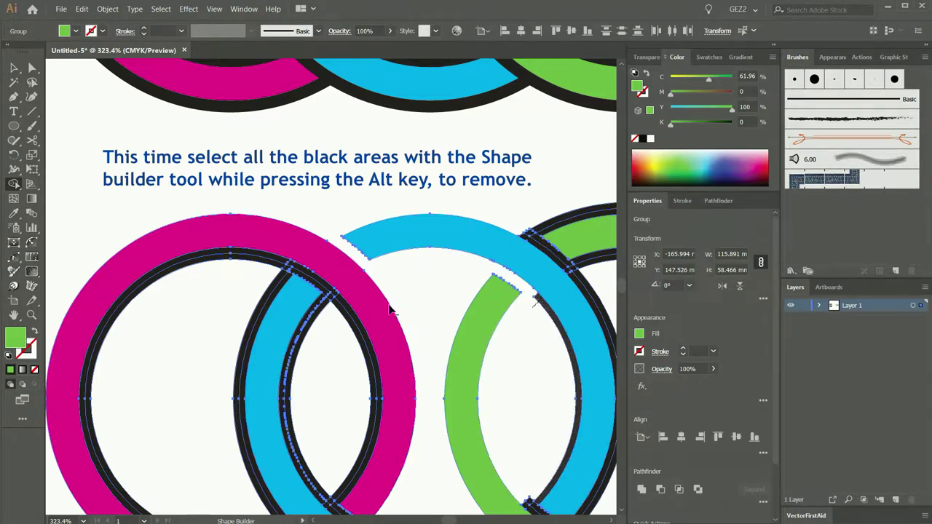
pyautogui.keyDown('alt'); pyautogui.click(333, 304); pyautogui.keyUp('alt')
pyautogui.keyDown('alt'); pyautogui.click(337, 305); pyautogui.keyUp('alt')
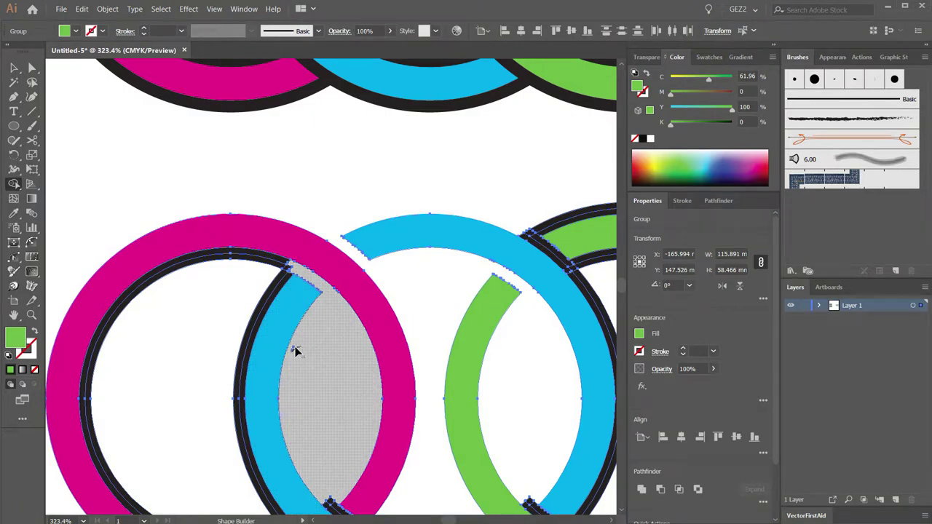
pyautogui.moveTo(269, 273); pyautogui.dragTo(284, 275)
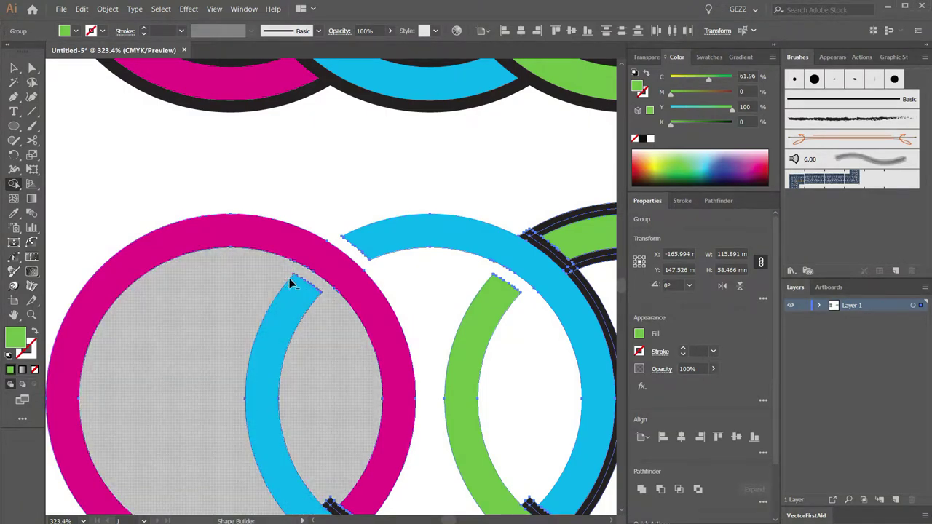
pyautogui.keyDown('alt'); pyautogui.click(538, 245); pyautogui.keyUp('alt')
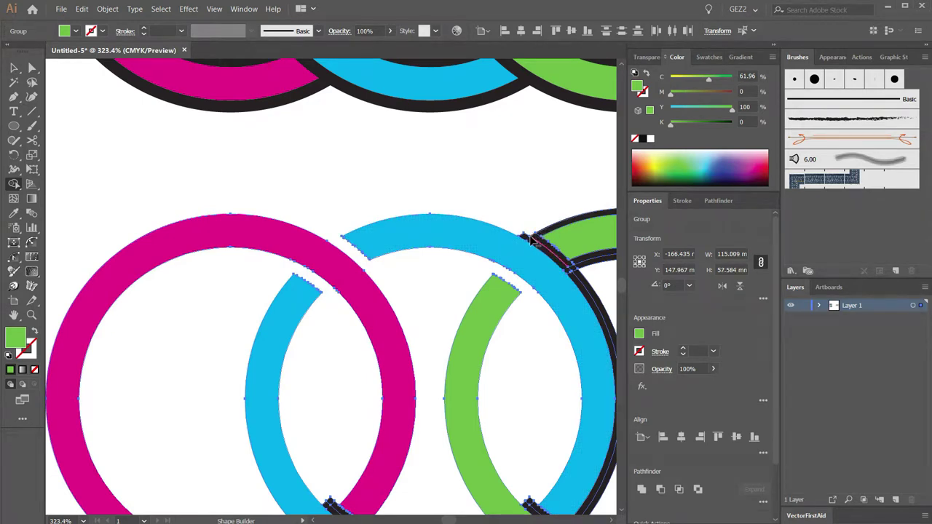
pyautogui.keyDown('alt'); pyautogui.click(536, 234); pyautogui.keyUp('alt')
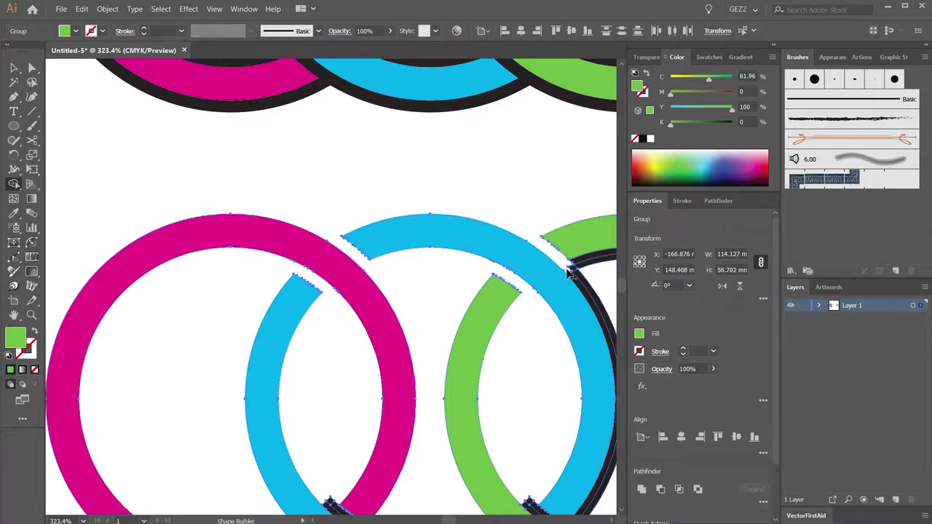
pyautogui.keyDown('alt'); pyautogui.click(581, 268); pyautogui.keyUp('alt')
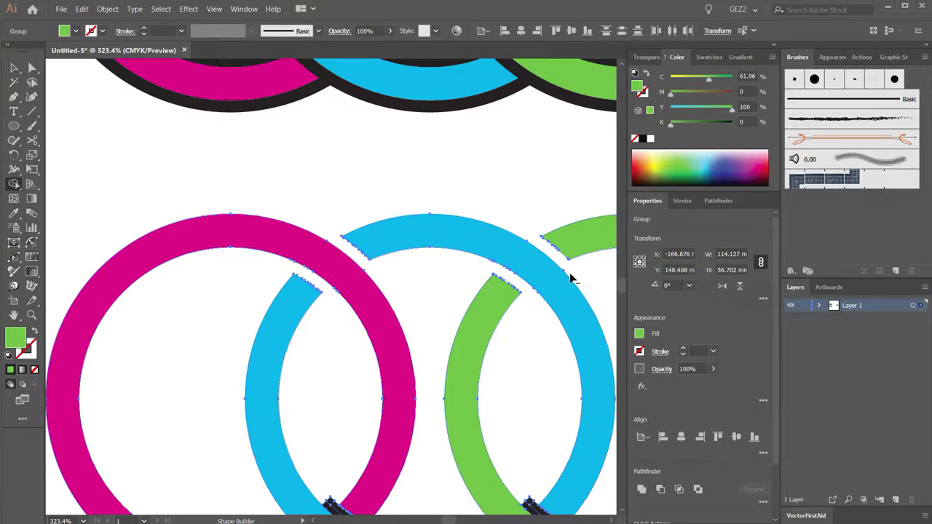
pyautogui.moveTo(416, 387); pyautogui.dragTo(412, 237)
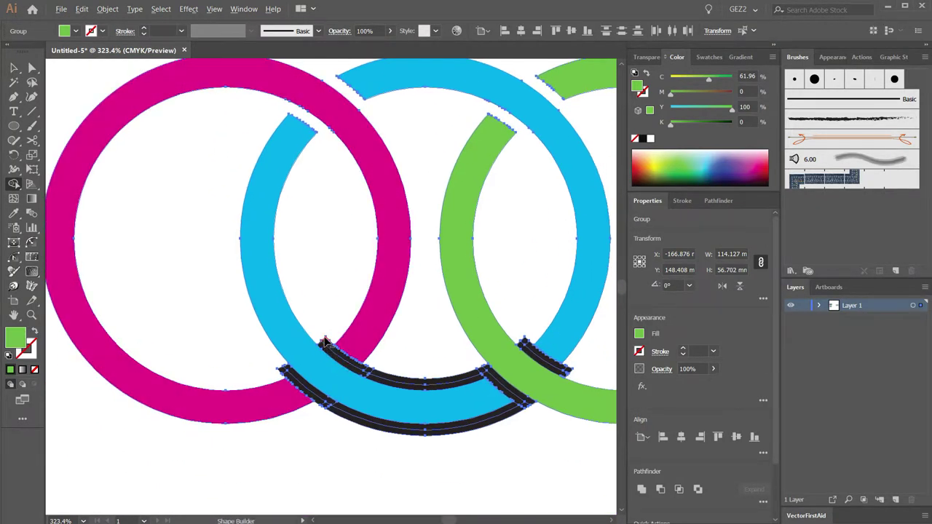
# Step: Delete the remaining dark arcs and slivers along the bottom of the copied rings
pyautogui.keyDown('alt'); pyautogui.click(366, 379); pyautogui.keyUp('alt')
pyautogui.keyDown('alt'); pyautogui.click(290, 381); pyautogui.keyUp('alt')
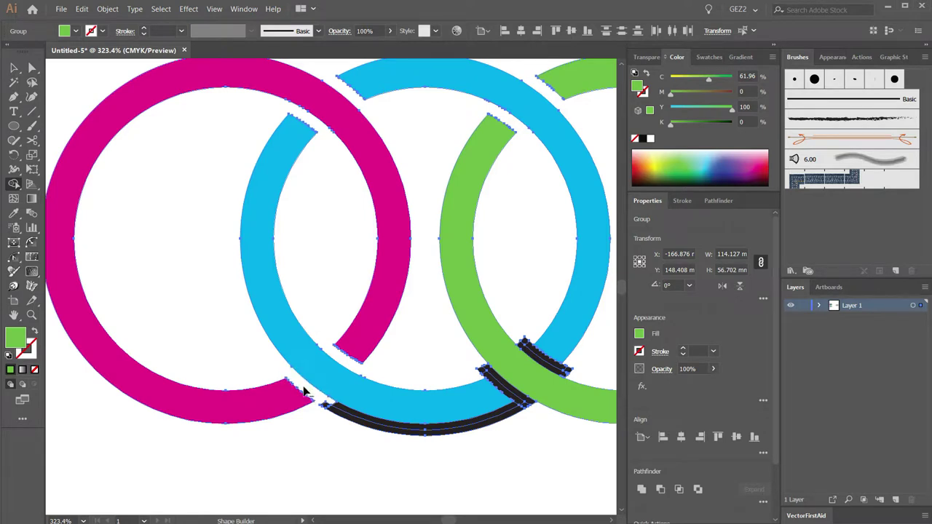
pyautogui.keyDown('alt'); pyautogui.click(348, 421); pyautogui.keyUp('alt')
pyautogui.keyDown('alt'); pyautogui.click(347, 414); pyautogui.keyUp('alt')
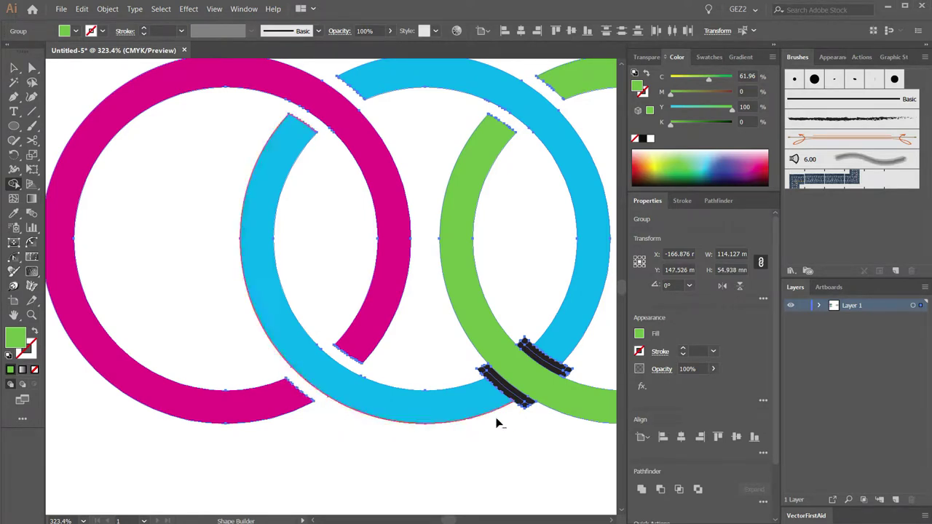
pyautogui.keyDown('alt'); pyautogui.click(519, 408); pyautogui.keyUp('alt')
pyautogui.keyDown('alt'); pyautogui.click(488, 381); pyautogui.keyUp('alt')
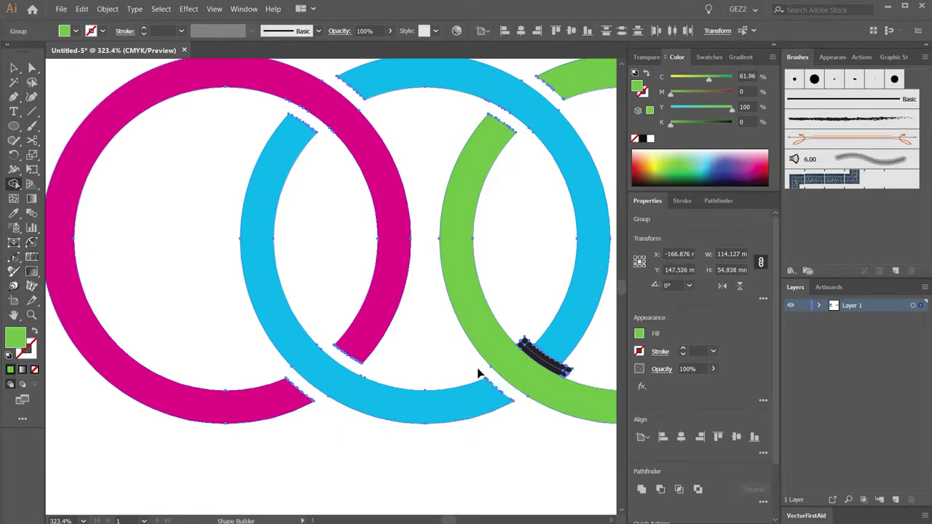
pyautogui.keyDown('alt'); pyautogui.click(541, 362); pyautogui.keyUp('alt')
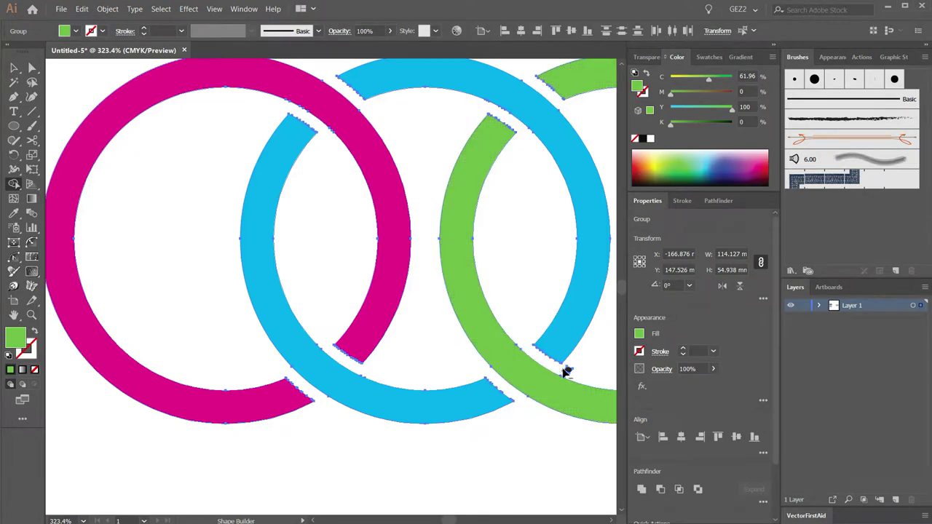
# Step: Zoom out to view both ring sets and deselect everything
pyautogui.hscroll(5, 493, 281)
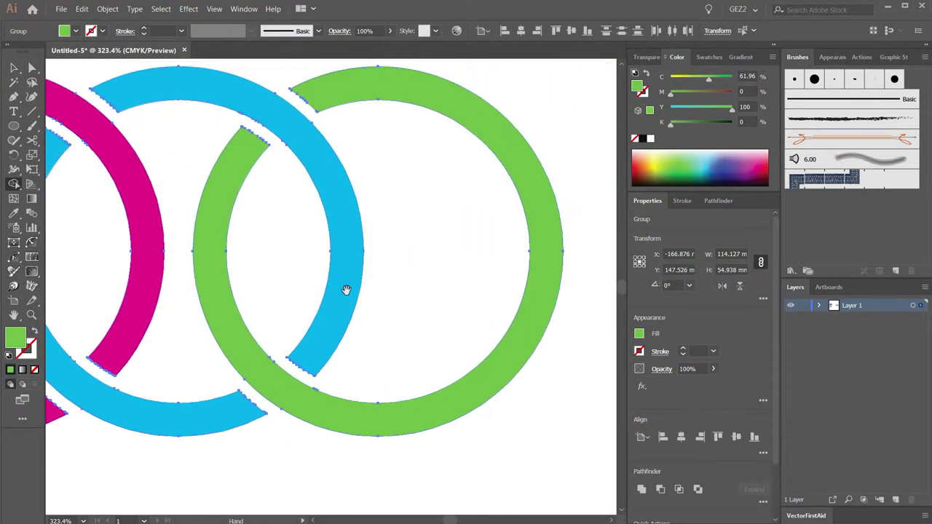
pyautogui.hscroll(-3, 343, 298)
pyautogui.hotkey('ctrl', '-')
pyautogui.hotkey('ctrl', '-')
pyautogui.hotkey('ctrl', '-')
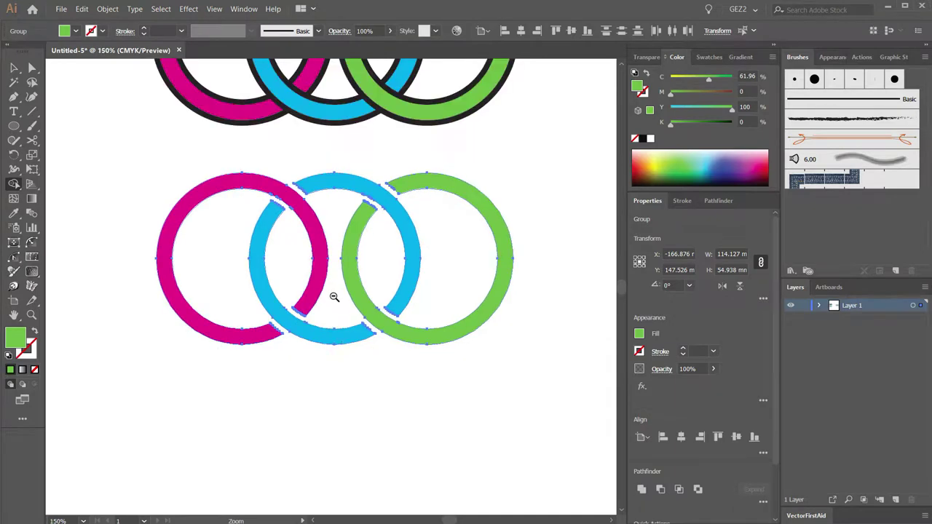
pyautogui.hotkey('ctrl', 'shift', 'a')
pyautogui.scroll(5, 510, 349)
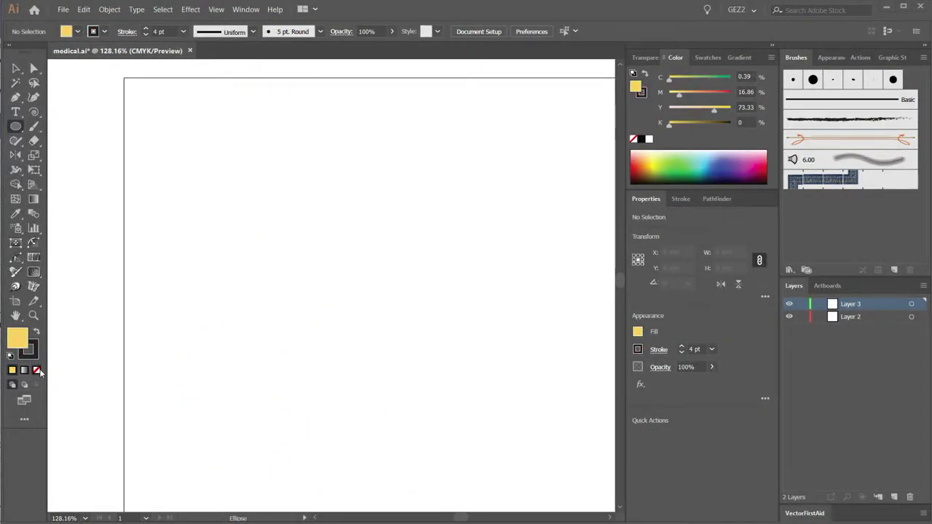
# Step: In medical.ai, draw an unfilled 4 pt circle about 53 mm across, switch to Outline view and select it
pyautogui.click(36, 369)
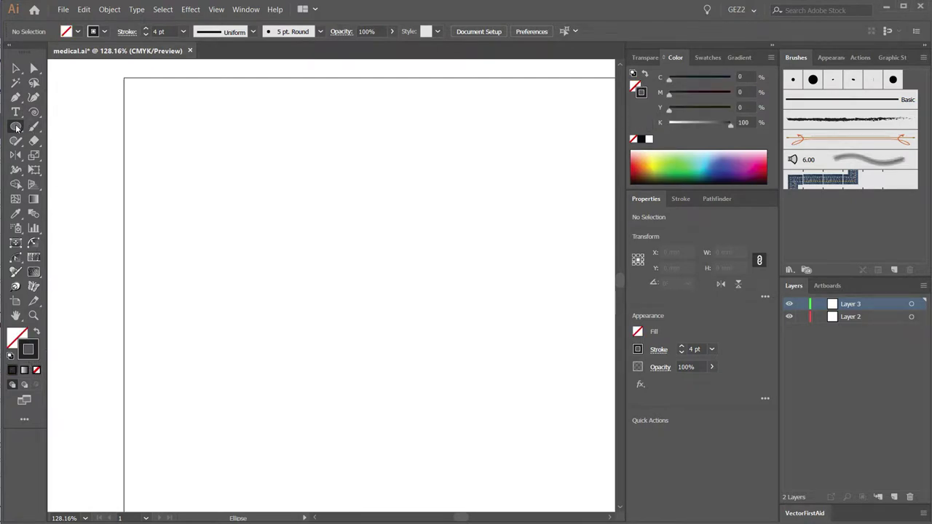
pyautogui.moveTo(270, 316); pyautogui.dragTo(344, 382)
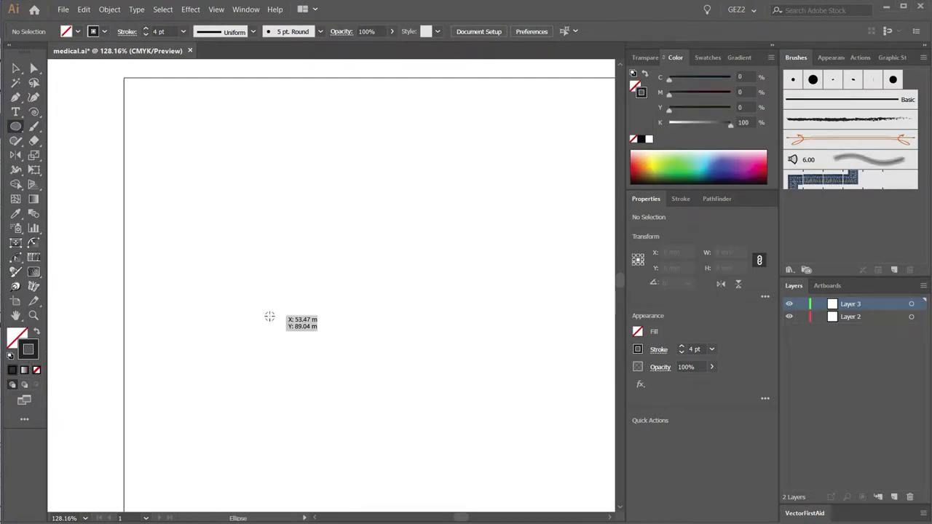
pyautogui.keyDown('ctrl'); pyautogui.click(333, 396); pyautogui.keyUp('ctrl')
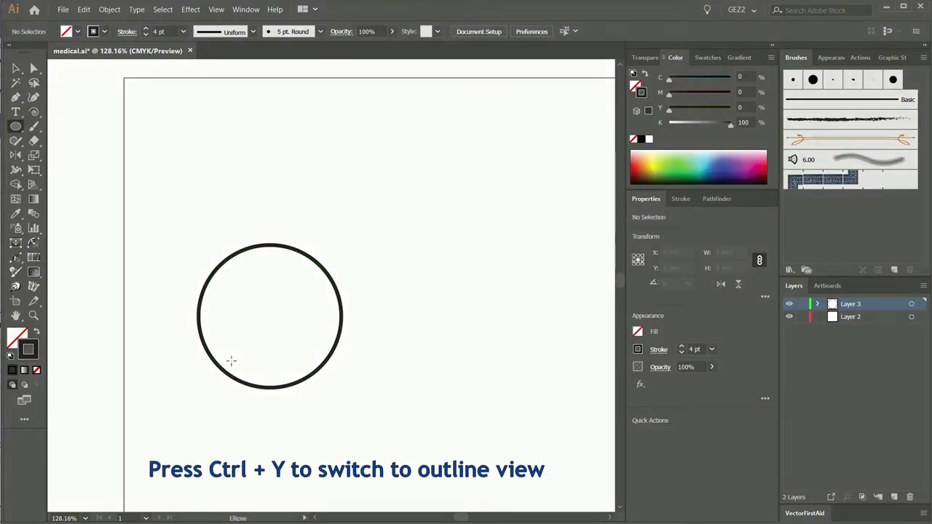
pyautogui.hotkey('ctrl', 'y')
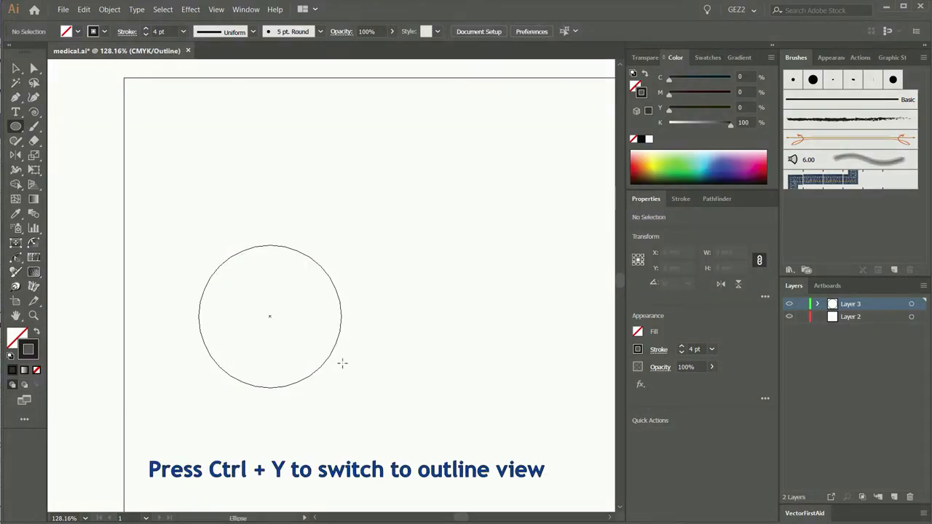
pyautogui.press('v')
pyautogui.moveTo(357, 397); pyautogui.dragTo(260, 364)
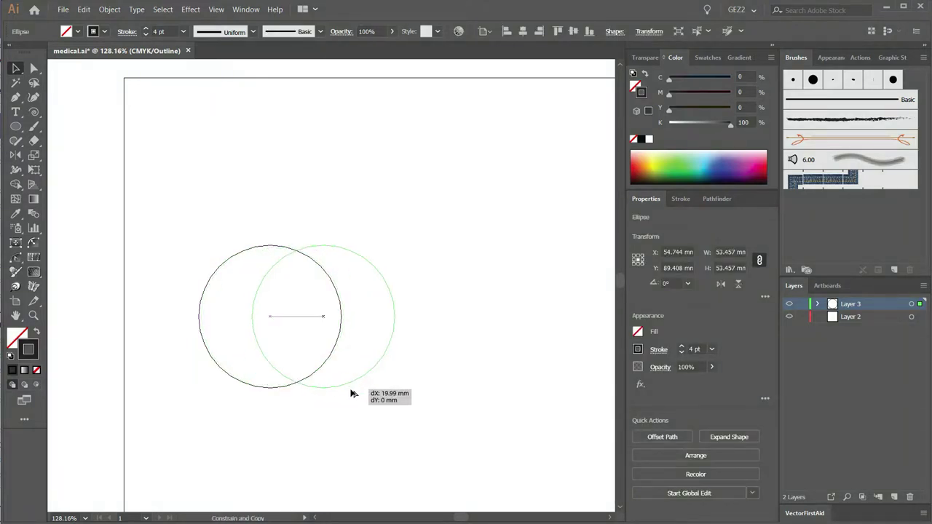
# Step: Alt-drag two overlapping circle copies, one to the right and one above
pyautogui.moveTo(327, 390); pyautogui.dragTo(369, 396)
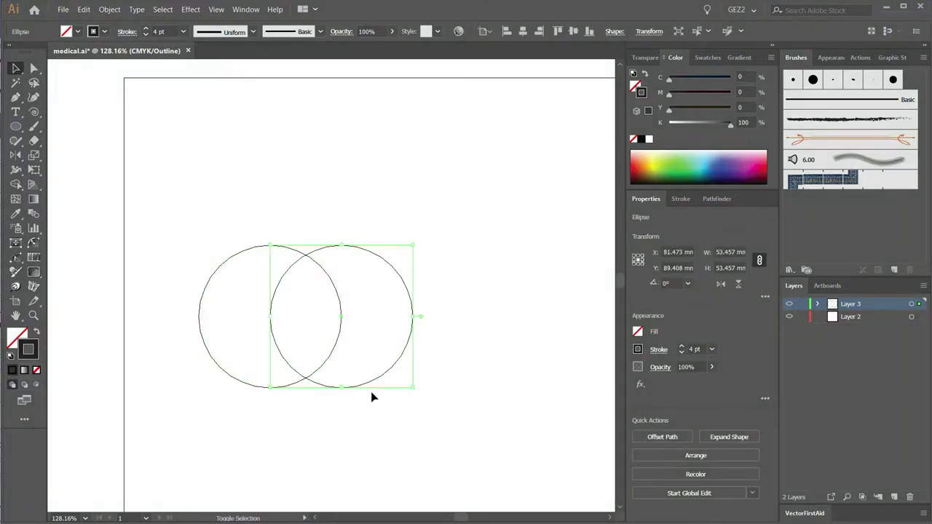
pyautogui.click(440, 354)
pyautogui.moveTo(366, 386)
pyautogui.mouseDown()
pyautogui.moveTo(325, 318)
pyautogui.moveTo(328, 331)
pyautogui.mouseUp()
# Step: Zoom in and centre the top circle over the two lower circles
pyautogui.hotkey('ctrl', 'space')
pyautogui.moveTo(195, 189); pyautogui.dragTo(437, 343)
pyautogui.moveTo(303, 278); pyautogui.dragTo(306, 260)
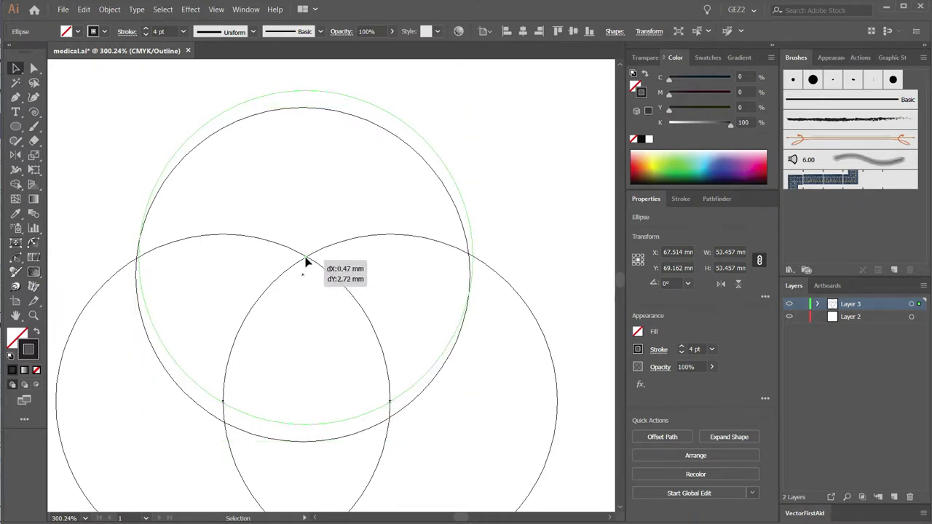
pyautogui.moveTo(305, 261); pyautogui.dragTo(308, 259)
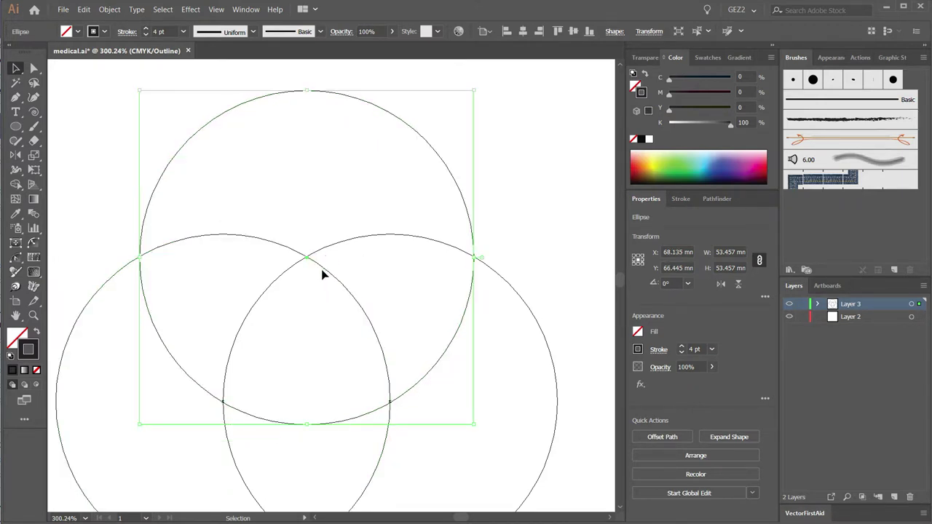
# Step: Zoom out, centre the circles, return to full Preview, and select all three
pyautogui.hotkey('ctrl', '-')
pyautogui.hotkey('ctrl', '-')
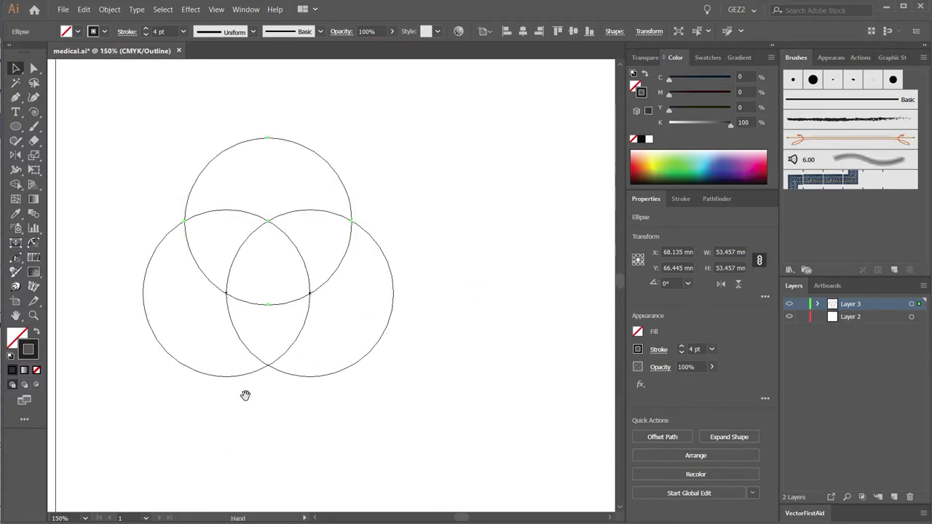
pyautogui.moveTo(246, 396); pyautogui.dragTo(324, 413)
pyautogui.hotkey('ctrl', 'y')
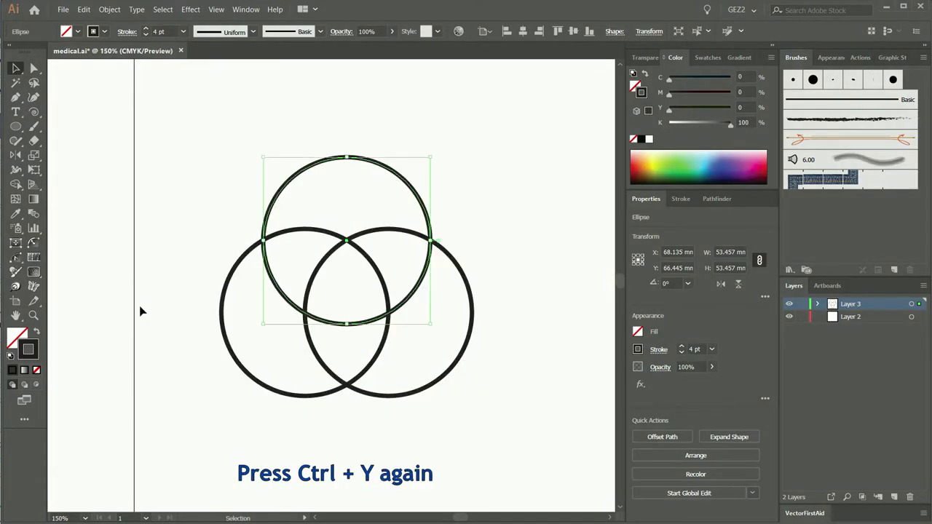
pyautogui.moveTo(491, 405); pyautogui.dragTo(154, 131)
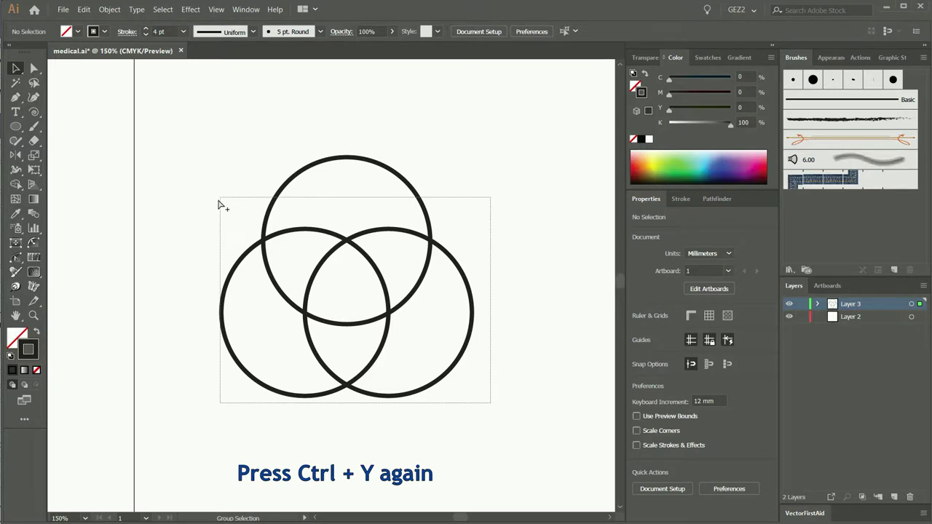
# Step: Raise the circles' stroke to 10 pt and expand their fill and stroke
pyautogui.click(146, 31)
pyautogui.click(146, 32)
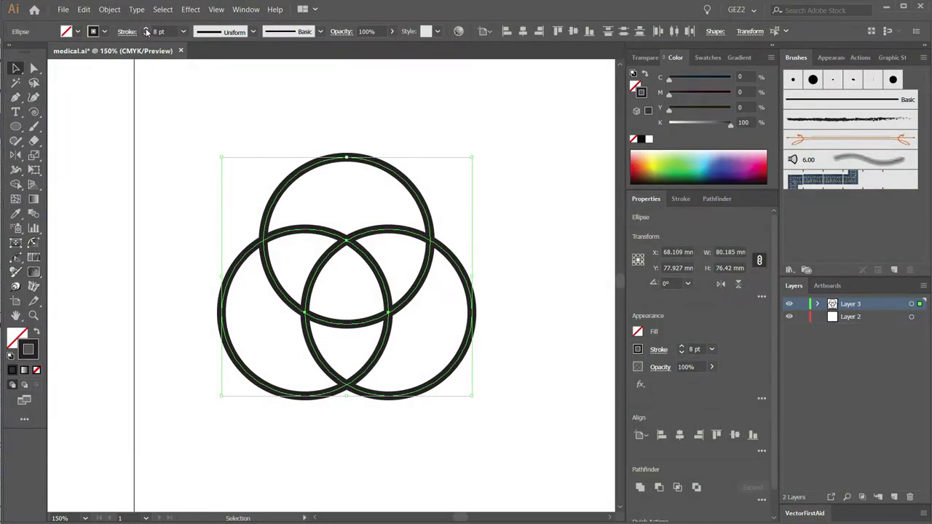
pyautogui.click(145, 31)
pyautogui.click(146, 31)
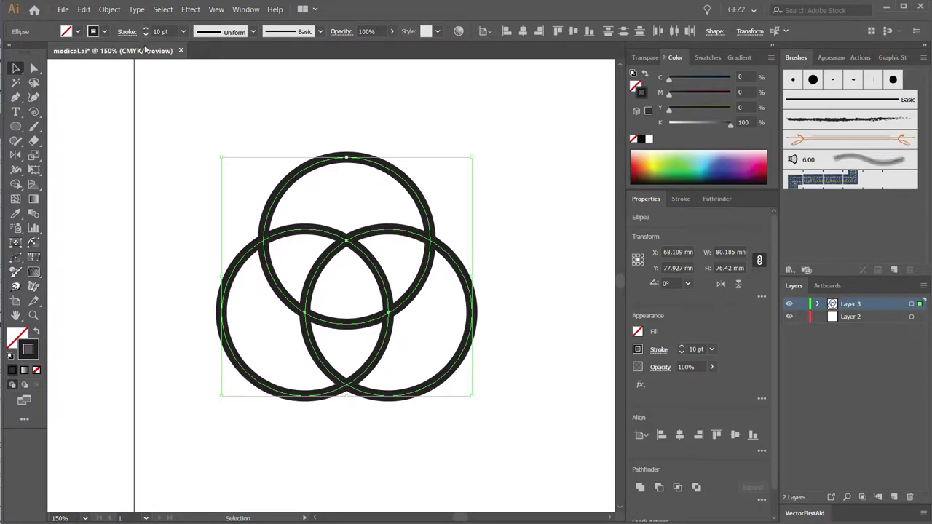
pyautogui.click(110, 9)
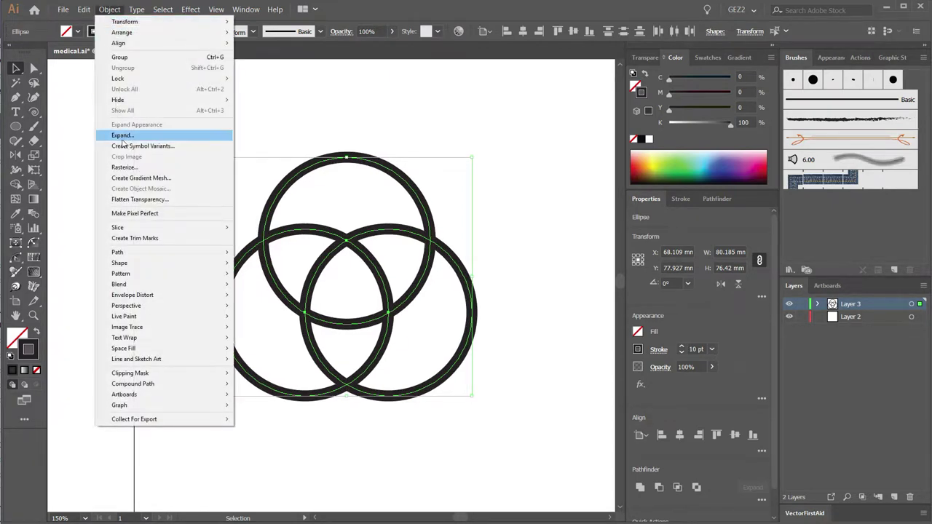
pyautogui.click(121, 139)
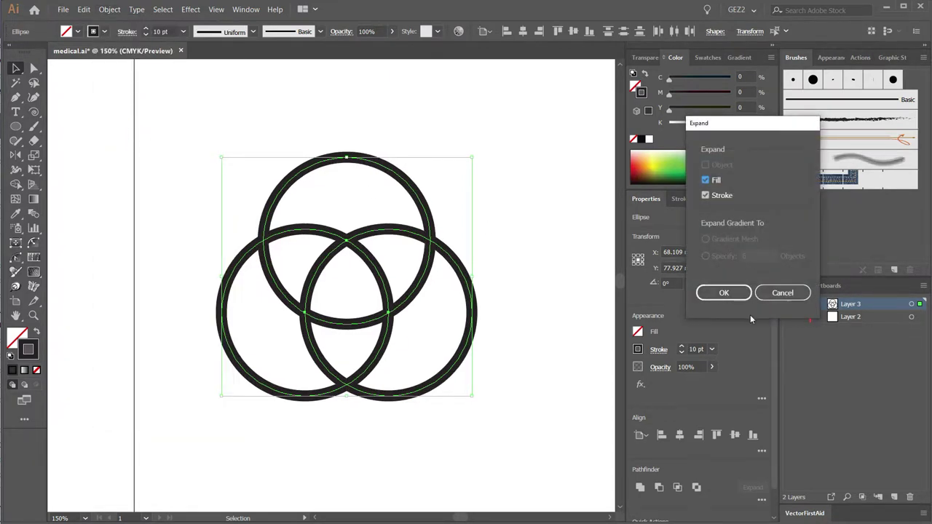
pyautogui.click(724, 293)
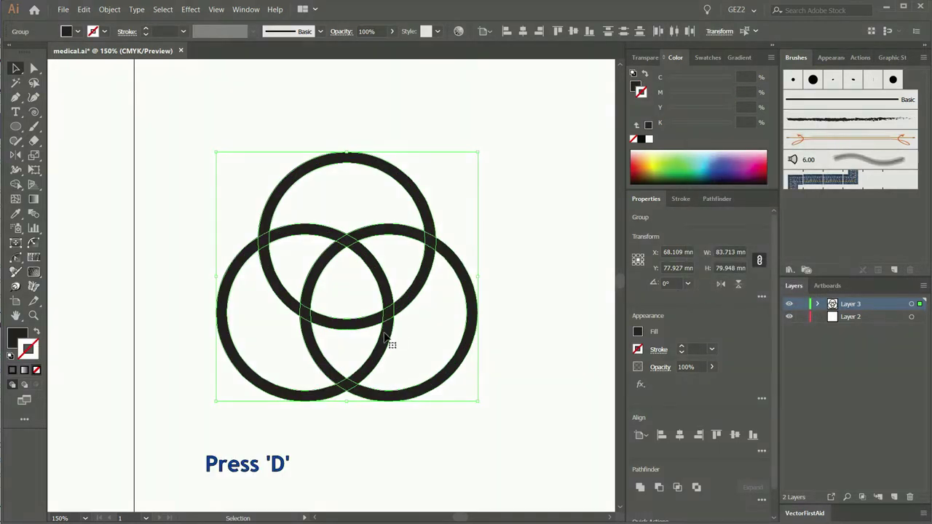
# Step: Reset to white fill with black stroke and give the ring outlines 3 pt weight
pyautogui.press('d')
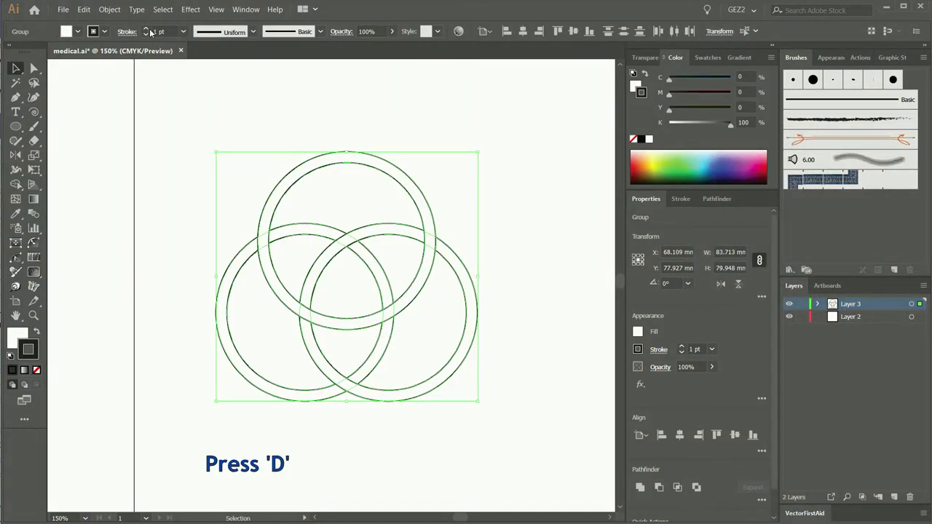
pyautogui.click(146, 28)
pyautogui.click(146, 28)
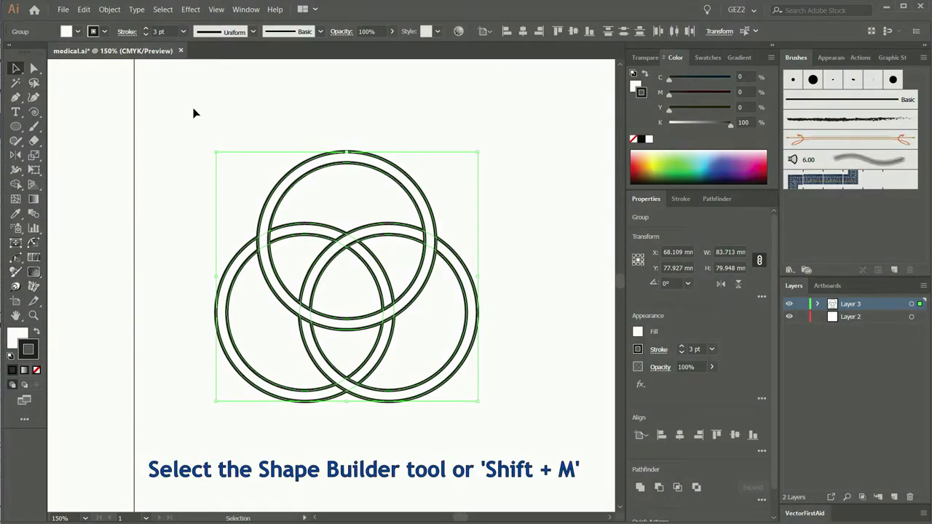
pyautogui.click(15, 185)
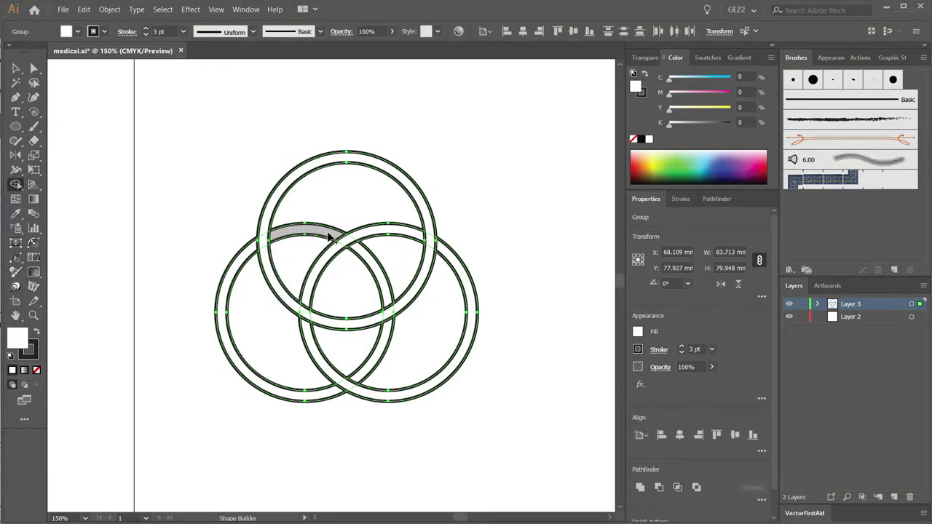
# Step: Shape-build across the top, left, right and central crossings to merge the ring segments into interlaced bands
pyautogui.moveTo(334, 237)
pyautogui.mouseDown()
pyautogui.moveTo(434, 278)
pyautogui.moveTo(429, 307)
pyautogui.mouseUp()
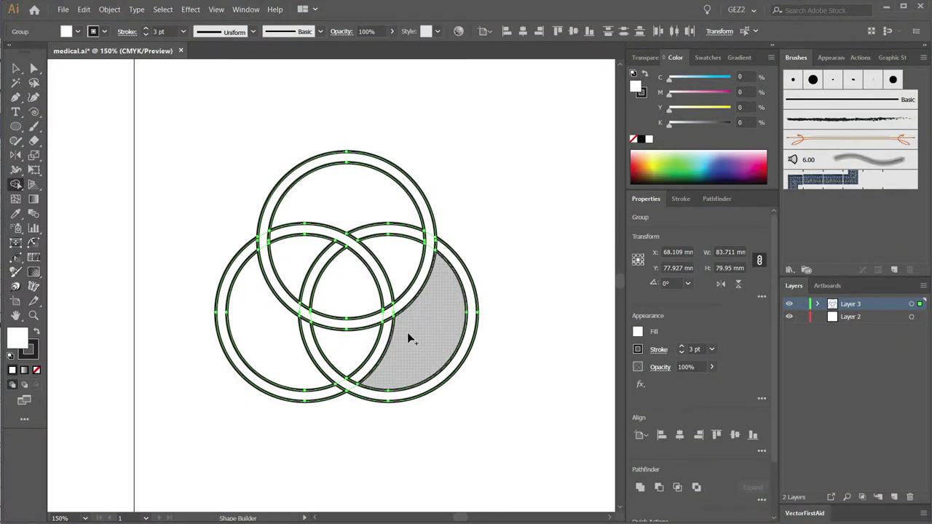
pyautogui.moveTo(364, 379)
pyautogui.mouseDown()
pyautogui.moveTo(331, 390)
pyautogui.moveTo(333, 441)
pyautogui.mouseUp()
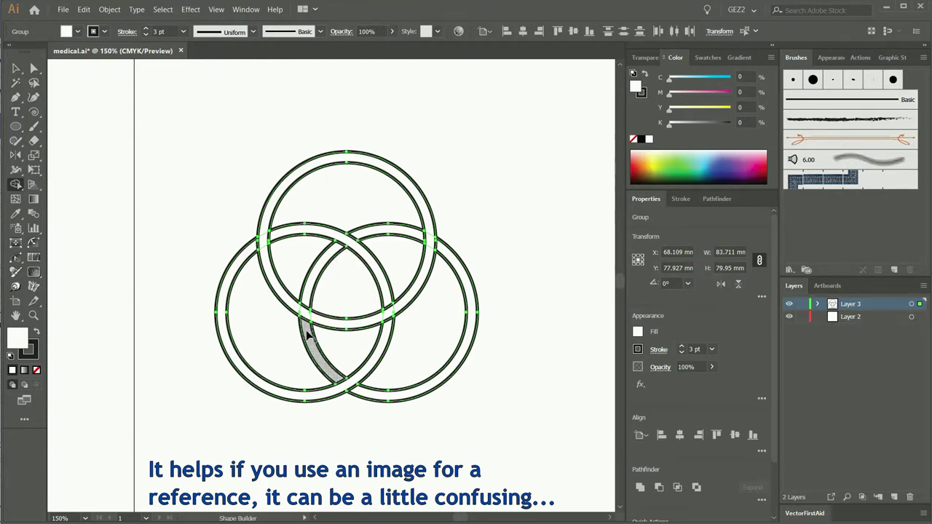
pyautogui.moveTo(308, 333); pyautogui.dragTo(315, 304)
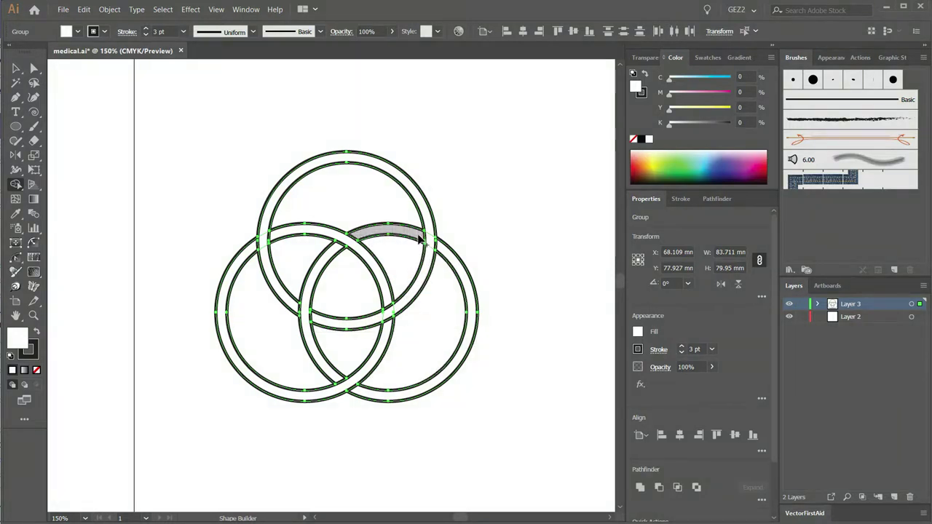
pyautogui.moveTo(438, 248); pyautogui.dragTo(470, 277)
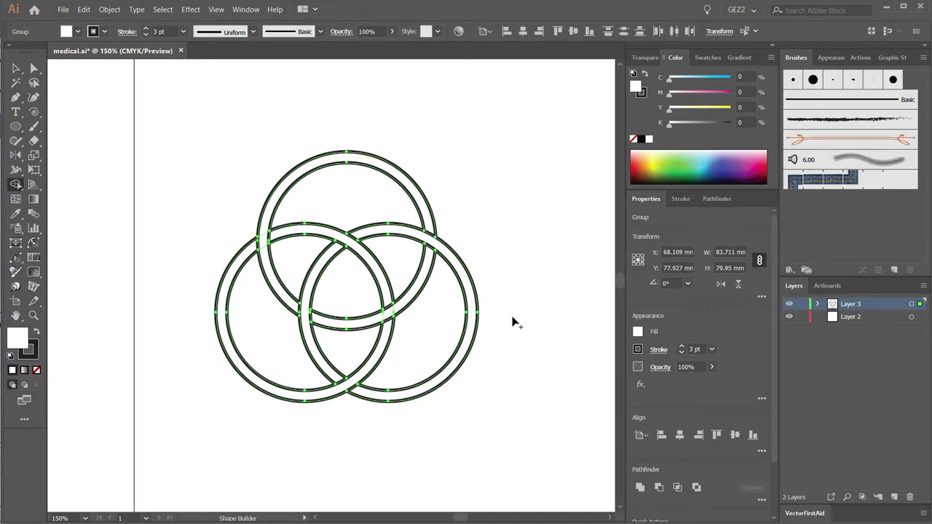
pyautogui.press('ctrl')
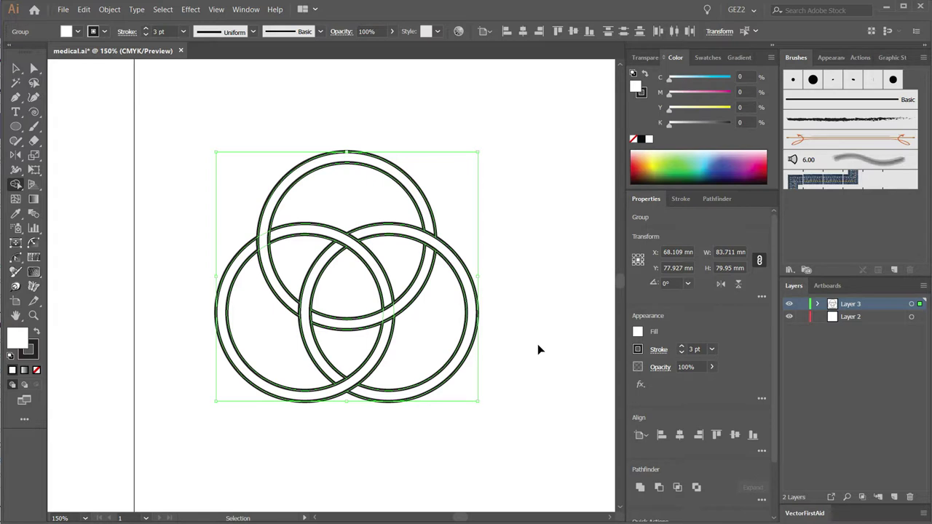
pyautogui.moveTo(265, 259); pyautogui.dragTo(271, 204)
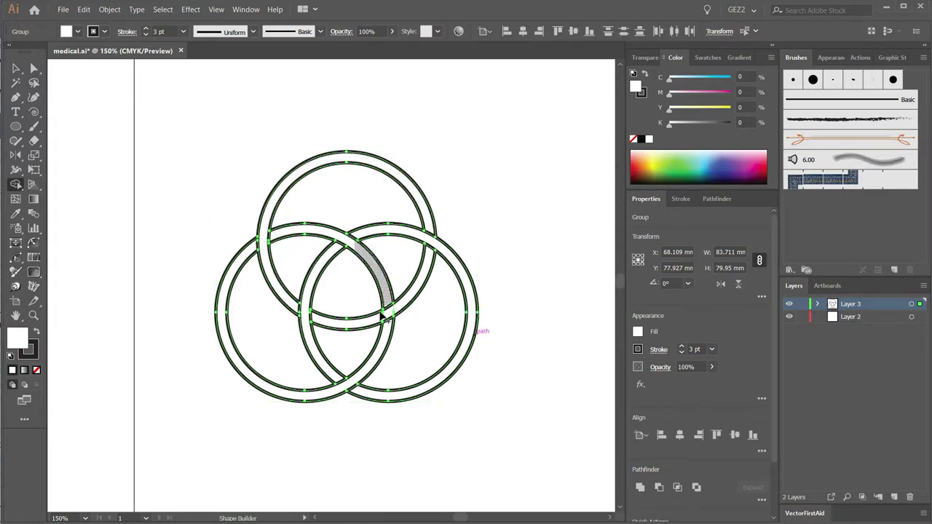
pyautogui.moveTo(379, 322); pyautogui.dragTo(399, 311)
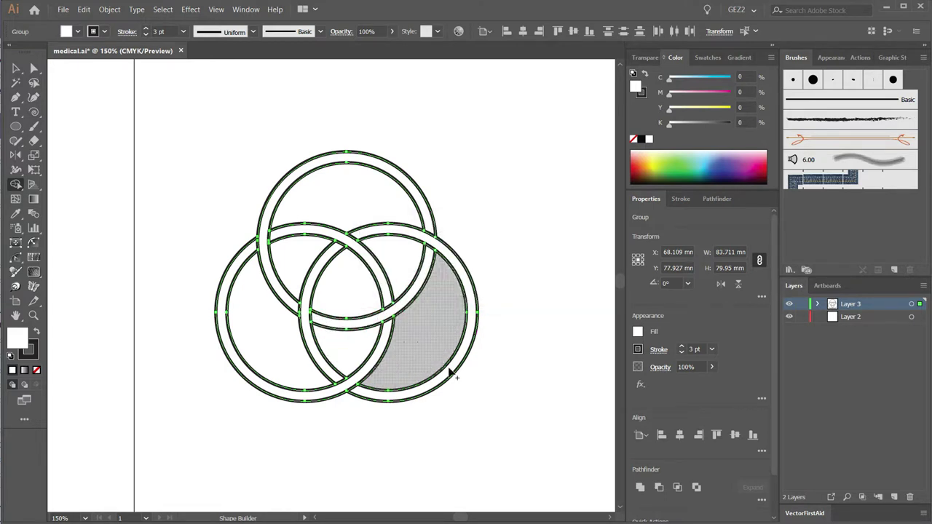
pyautogui.keyDown('ctrl'); pyautogui.click(520, 368); pyautogui.keyUp('ctrl')
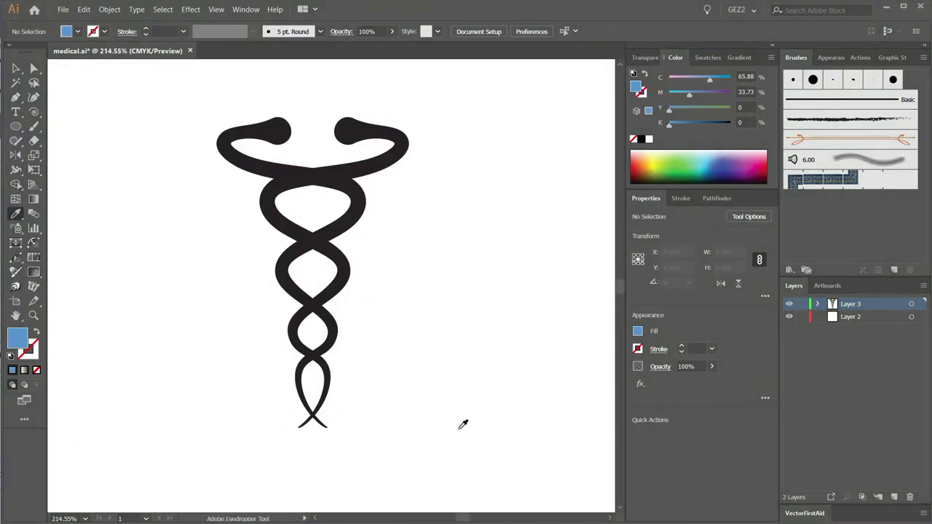
# Step: Offset the caduceus paths to create outer outlines and fill them white
pyautogui.moveTo(499, 447)
pyautogui.mouseDown()
pyautogui.moveTo(368, 362)
pyautogui.moveTo(171, 100)
pyautogui.mouseUp()
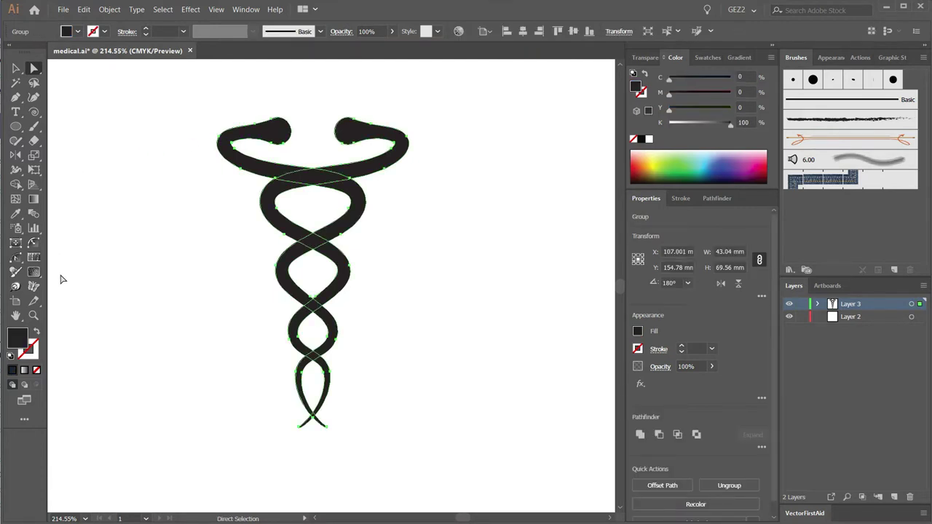
pyautogui.click(109, 10)
pyautogui.moveTo(117, 252)
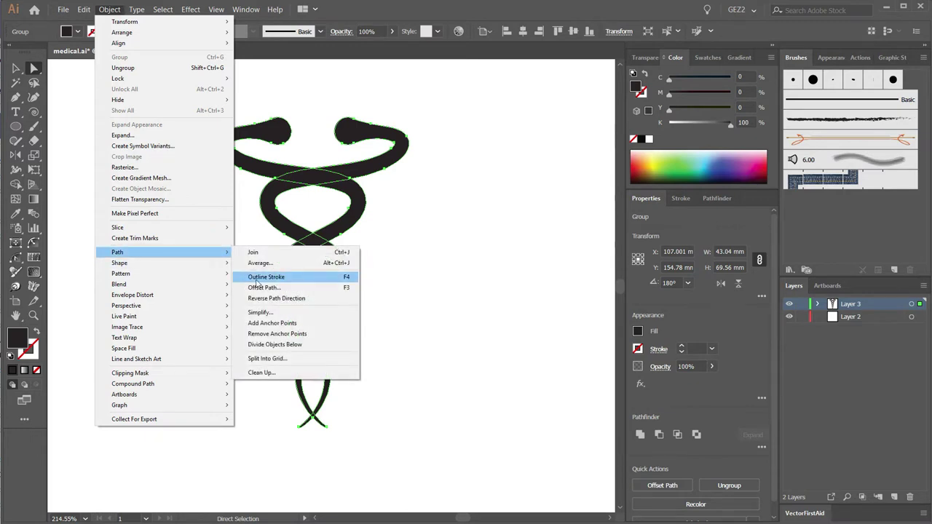
pyautogui.click(266, 288)
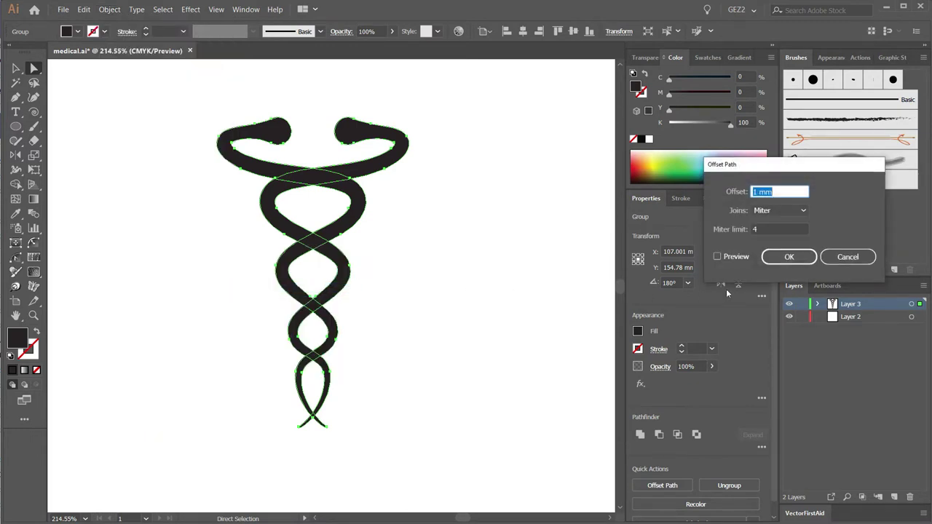
pyautogui.click(789, 259)
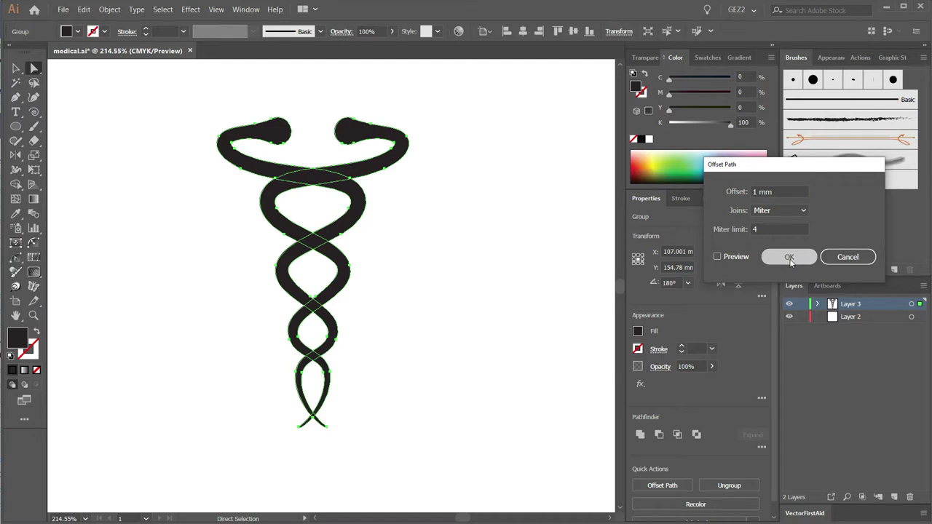
pyautogui.click(649, 139)
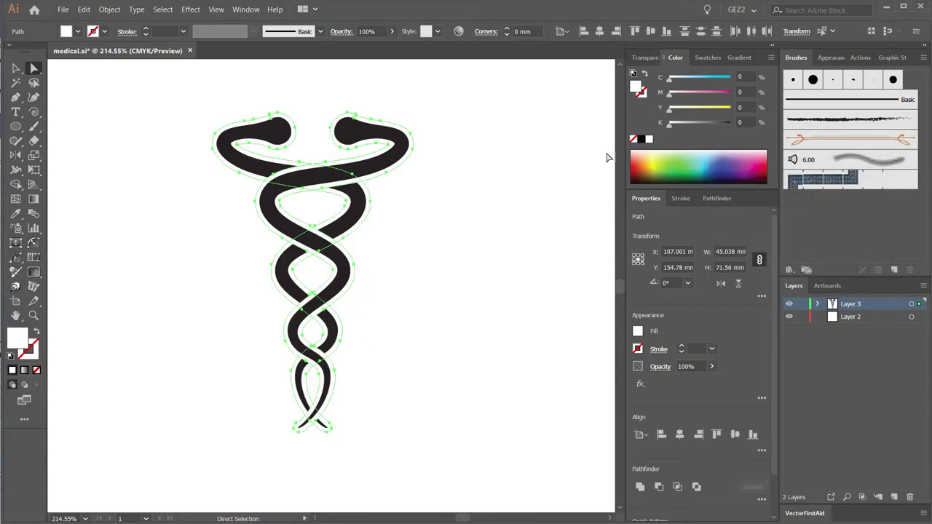
# Step: Reselect the whole caduceus group, including its individual paths, for shape building
pyautogui.press('v')
pyautogui.keyDown('ctrl'); pyautogui.click(438, 235); pyautogui.keyUp('ctrl')
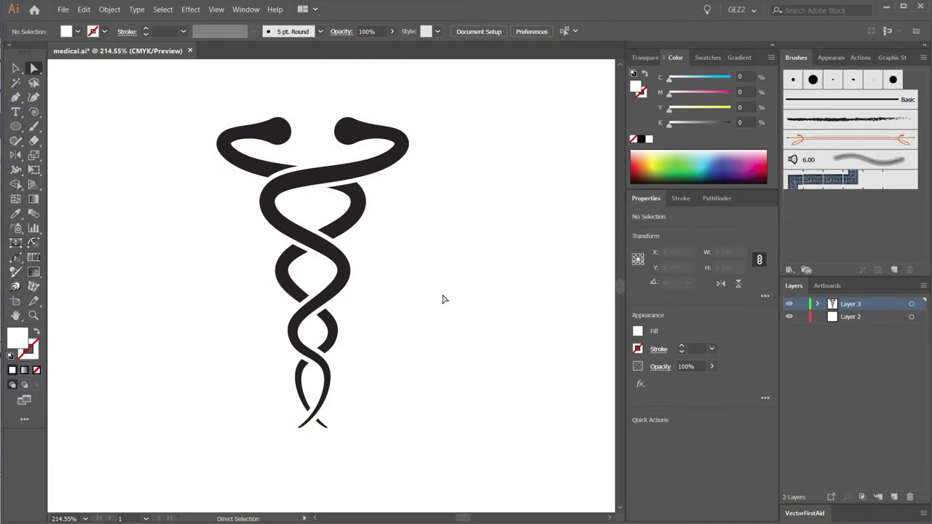
pyautogui.moveTo(438, 454); pyautogui.dragTo(200, 100)
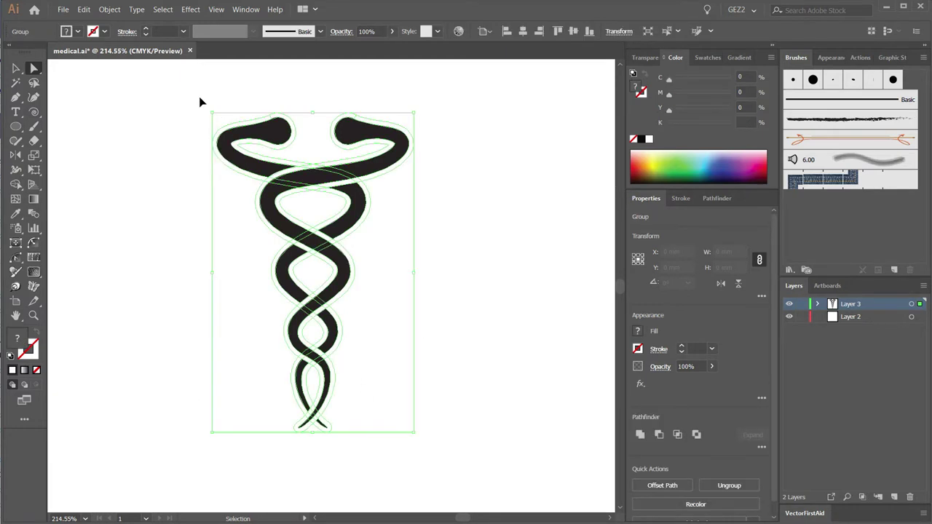
pyautogui.press('ctrl')
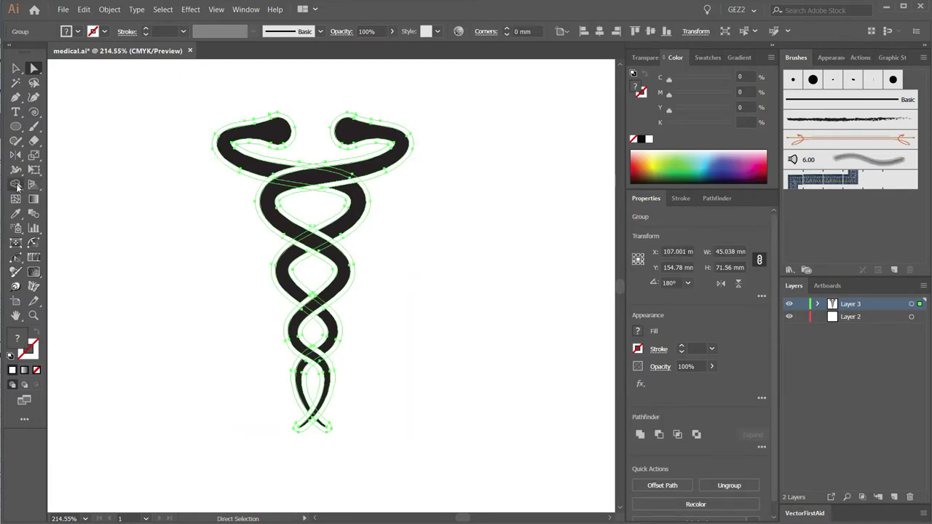
pyautogui.click(18, 187)
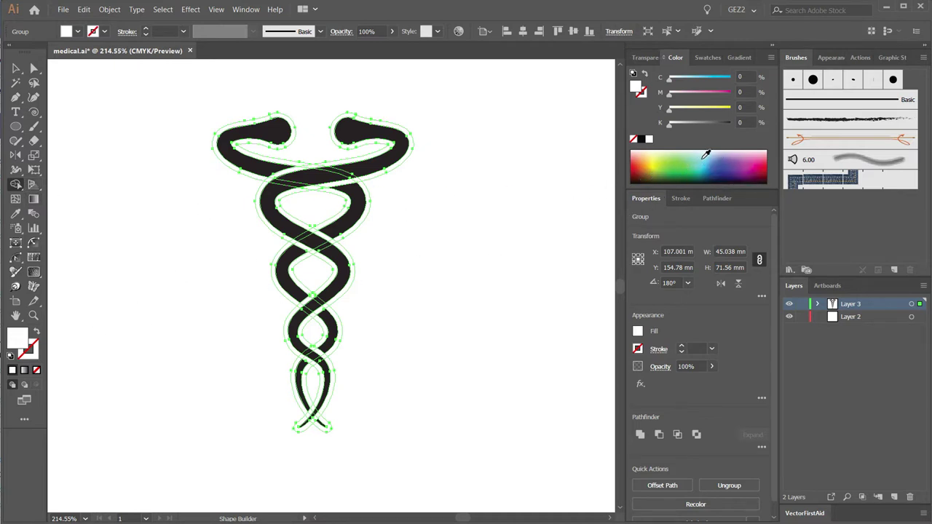
# Step: Set the fill to blue and merge the upper-left snake's pieces into one blue shape
pyautogui.click(704, 156)
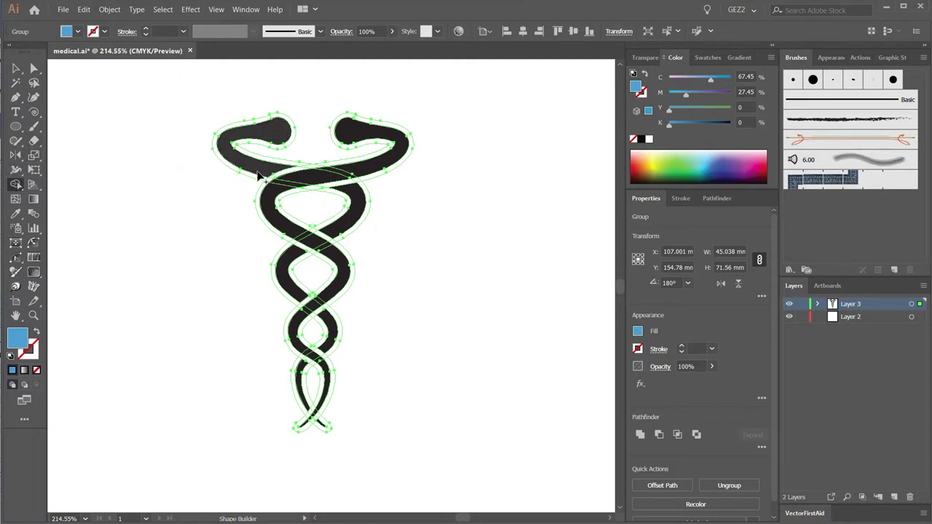
pyautogui.moveTo(166, 106); pyautogui.dragTo(502, 318)
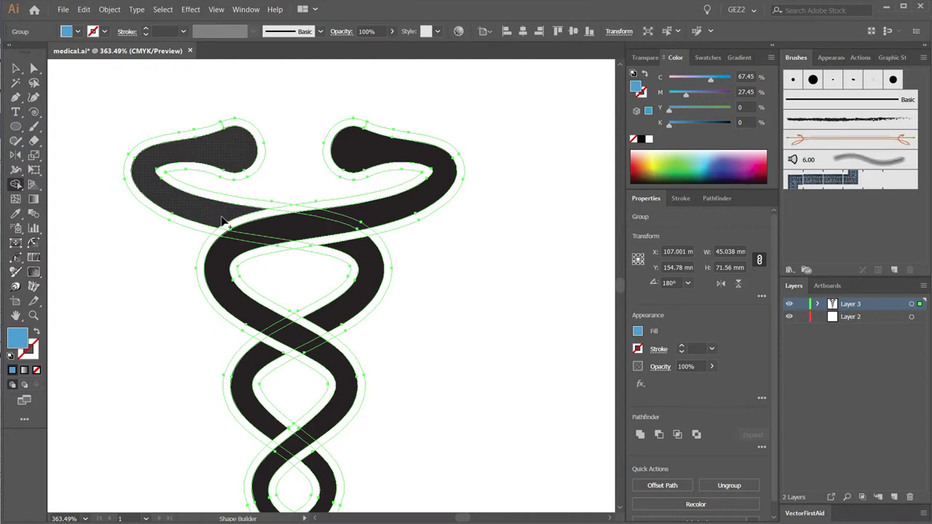
pyautogui.moveTo(221, 219); pyautogui.dragTo(264, 229)
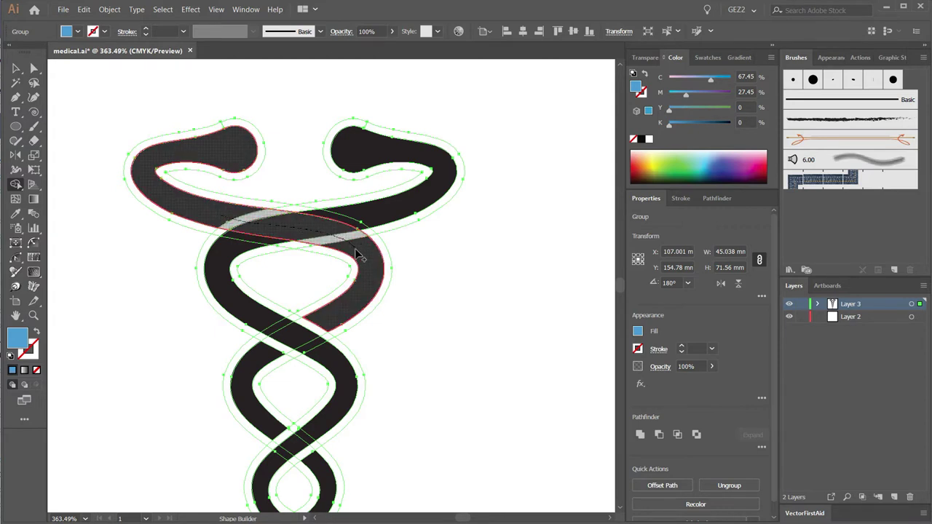
pyautogui.moveTo(327, 237); pyautogui.dragTo(358, 250)
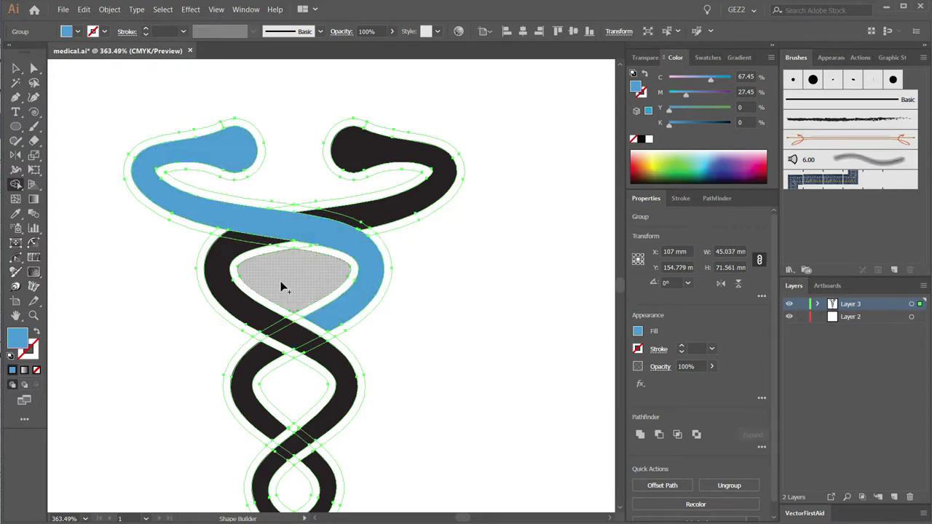
pyautogui.scroll(-3, 298, 262)
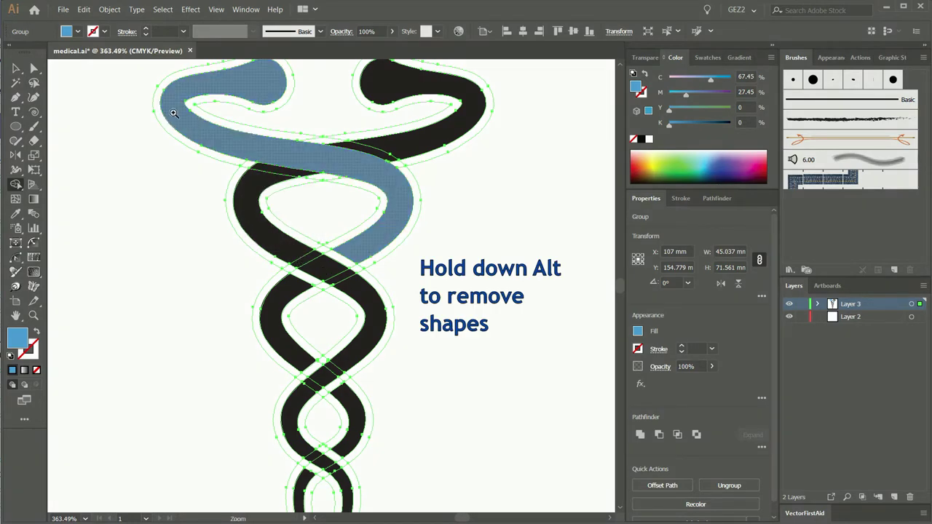
pyautogui.keyDown('alt'); pyautogui.scroll(2, 199, 248); pyautogui.keyUp('alt')
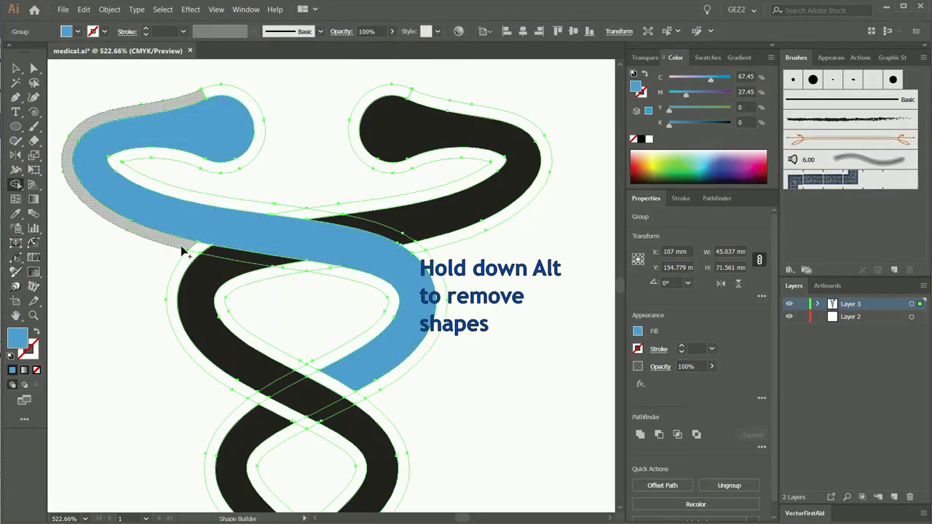
# Step: Remove the left, upper-left and right outline regions around the blue snake
pyautogui.moveTo(154, 247)
pyautogui.mouseDown()
pyautogui.moveTo(324, 277)
pyautogui.moveTo(312, 276)
pyautogui.mouseUp()
pyautogui.moveTo(266, 200); pyautogui.dragTo(305, 215)
pyautogui.keyDown('alt'); pyautogui.click(422, 250); pyautogui.keyUp('alt')
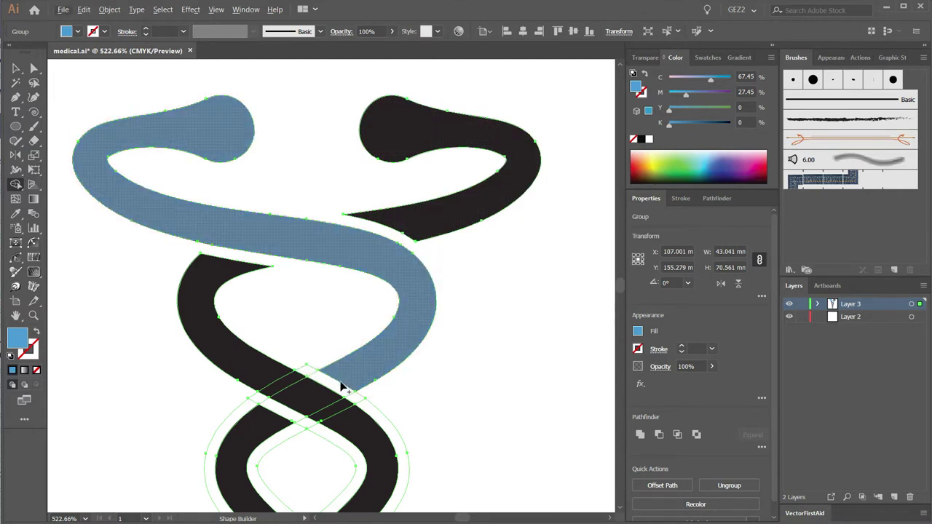
# Step: Merge the lower-left, middle and lower-right strands and the crossing piece into the blue snake
pyautogui.moveTo(266, 380); pyautogui.dragTo(398, 402)
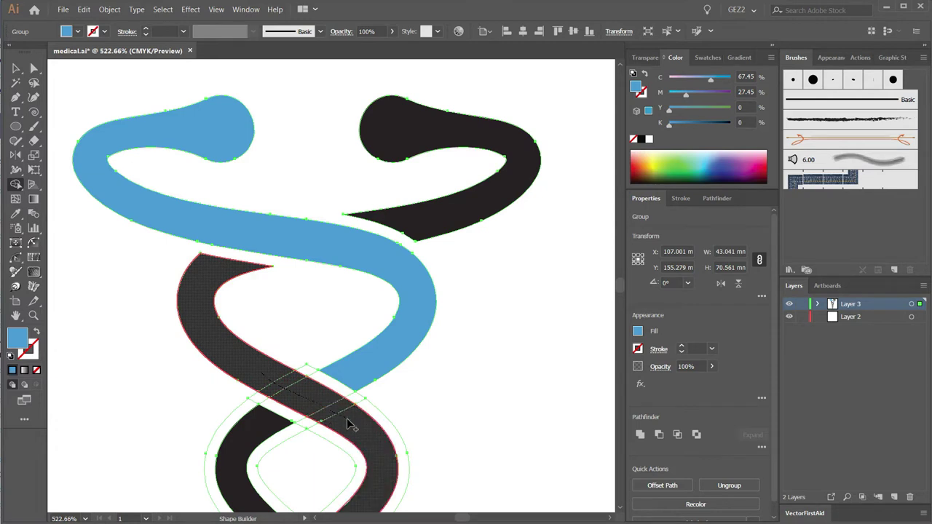
pyautogui.moveTo(444, 403); pyautogui.dragTo(502, 315)
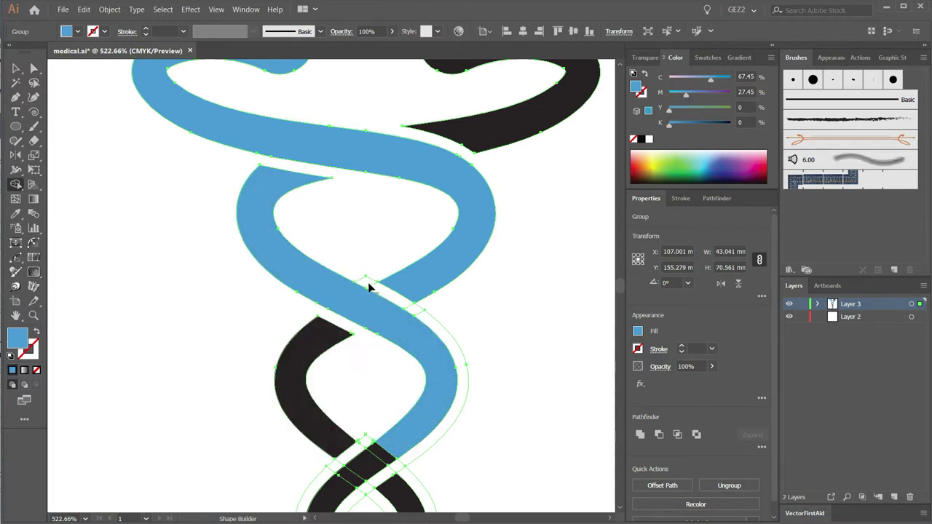
pyautogui.moveTo(364, 281); pyautogui.dragTo(446, 337)
pyautogui.moveTo(376, 389); pyautogui.dragTo(421, 285)
pyautogui.moveTo(375, 332); pyautogui.dragTo(436, 379)
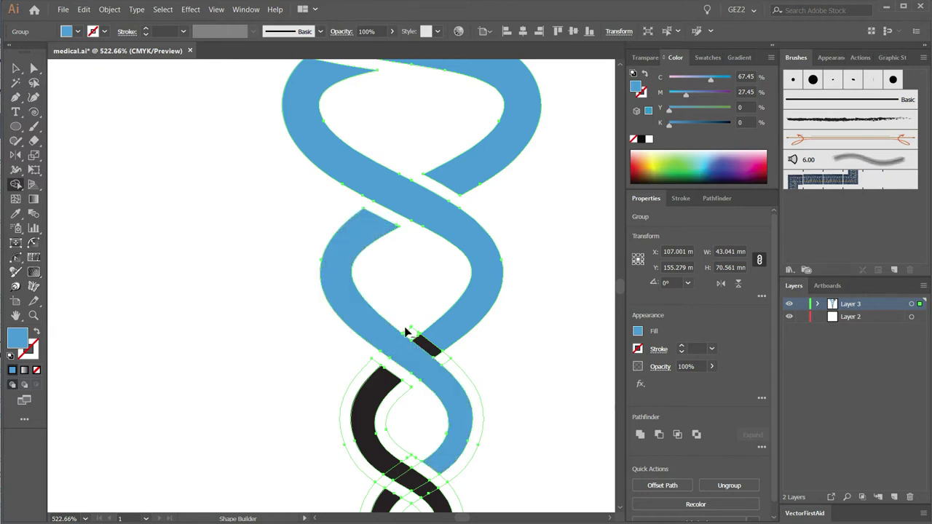
pyautogui.moveTo(407, 335); pyautogui.dragTo(447, 371)
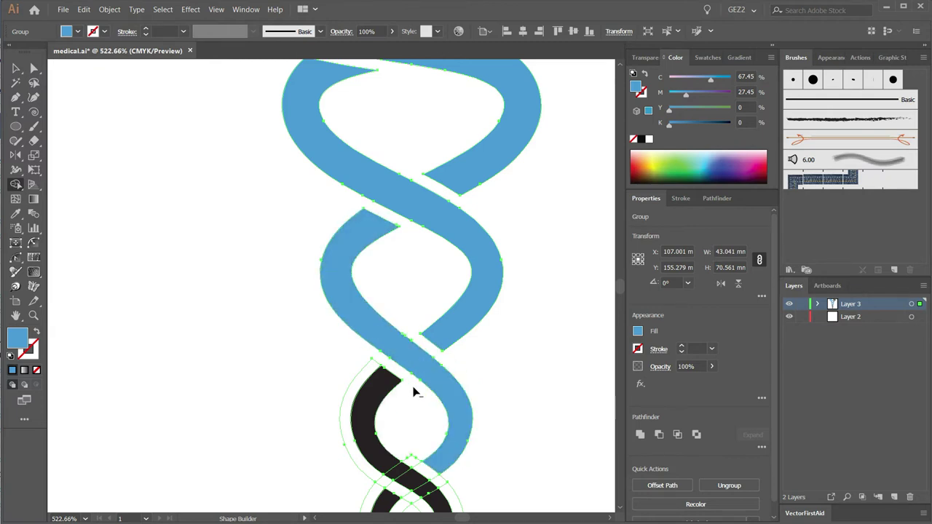
# Step: Merge the lower crossing strand into blue and delete the outline slivers around the lower loop
pyautogui.scroll(-3, 524, 316)
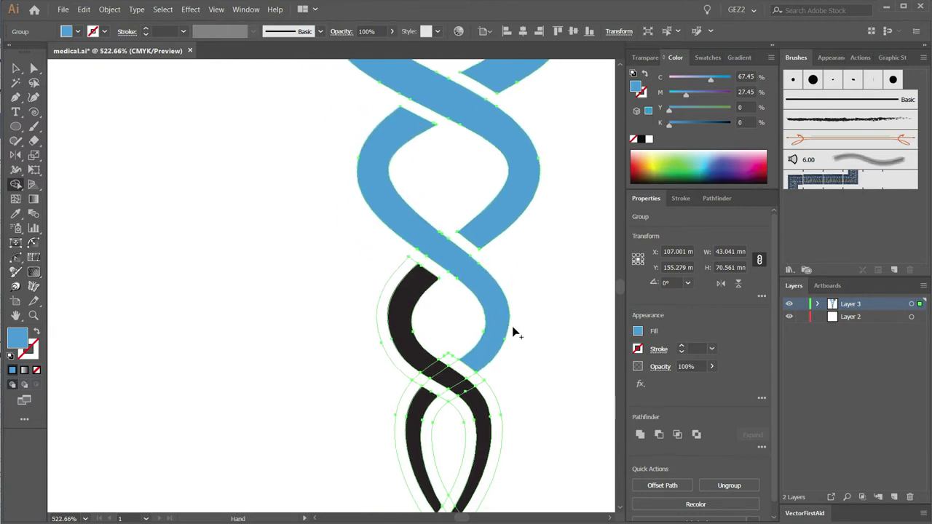
pyautogui.moveTo(424, 370); pyautogui.dragTo(475, 400)
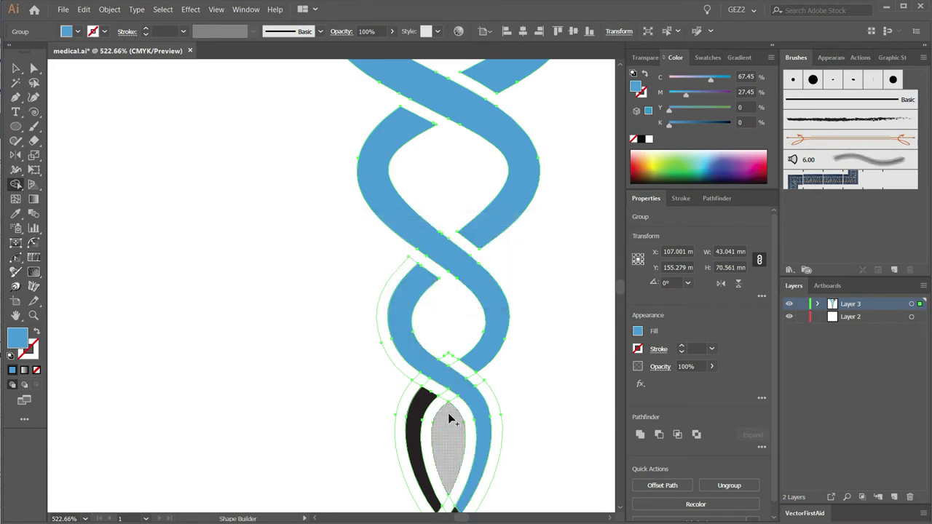
pyautogui.moveTo(425, 383); pyautogui.dragTo(409, 370)
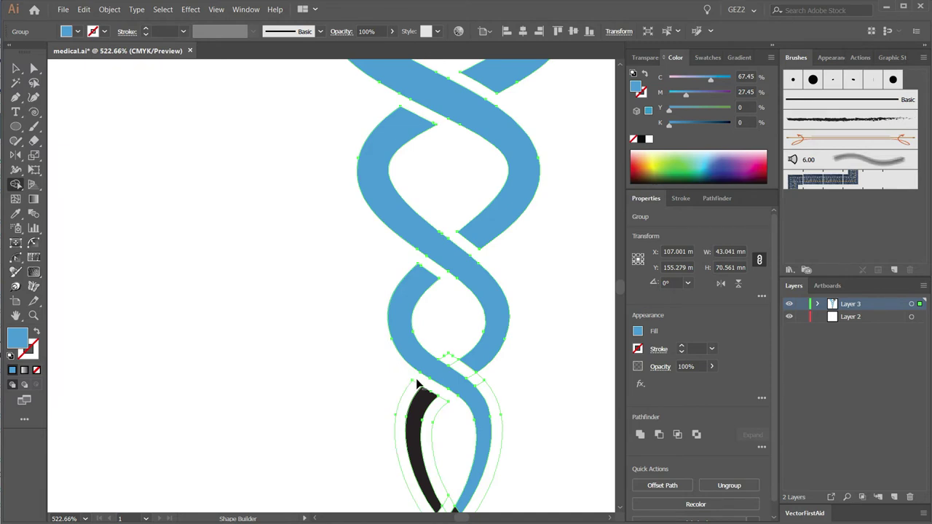
pyautogui.keyDown('alt'); pyautogui.click(489, 430); pyautogui.keyUp('alt')
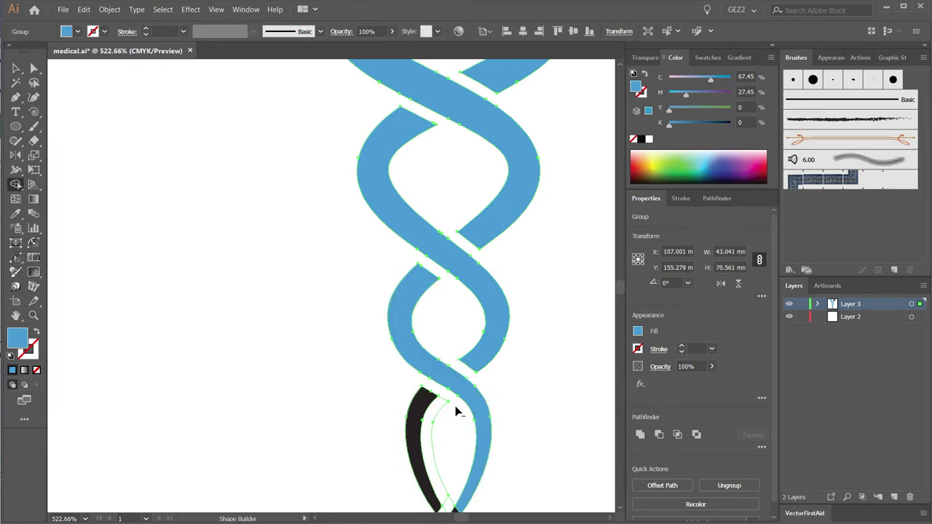
pyautogui.keyDown('alt'); pyautogui.click(443, 444); pyautogui.keyUp('alt')
pyautogui.scroll(-2, 526, 446)
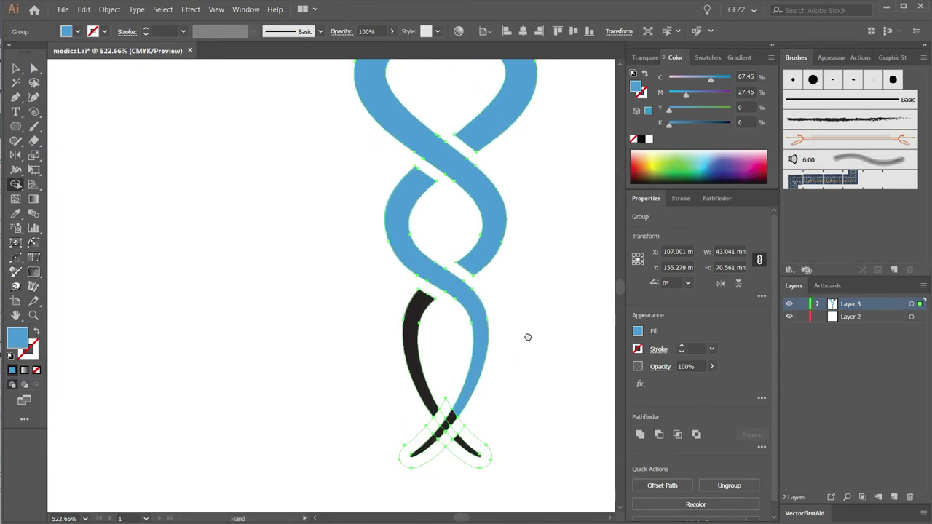
# Step: Zoom into the tail, merge the dark tail strand into blue, and remove the loop and crossing regions
pyautogui.moveTo(303, 291); pyautogui.dragTo(557, 462)
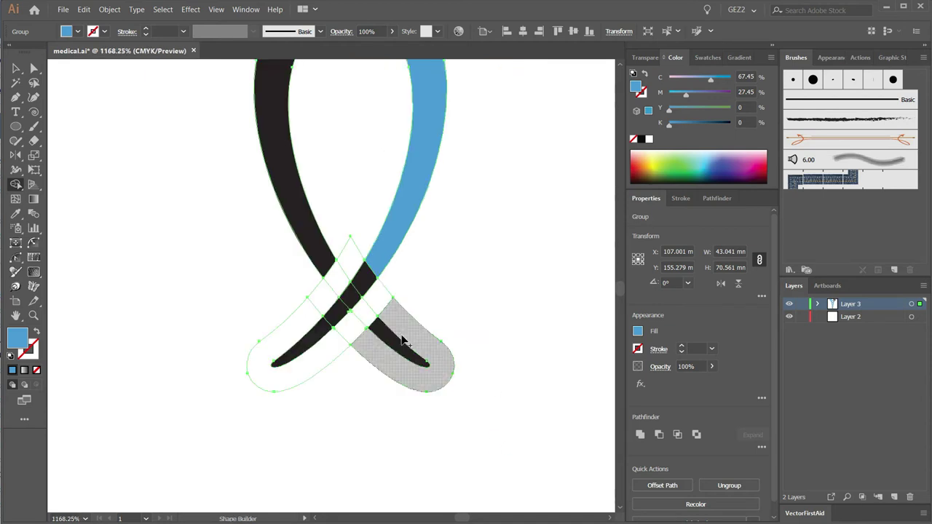
pyautogui.moveTo(327, 266)
pyautogui.mouseDown()
pyautogui.moveTo(378, 330)
pyautogui.moveTo(375, 322)
pyautogui.mouseUp()
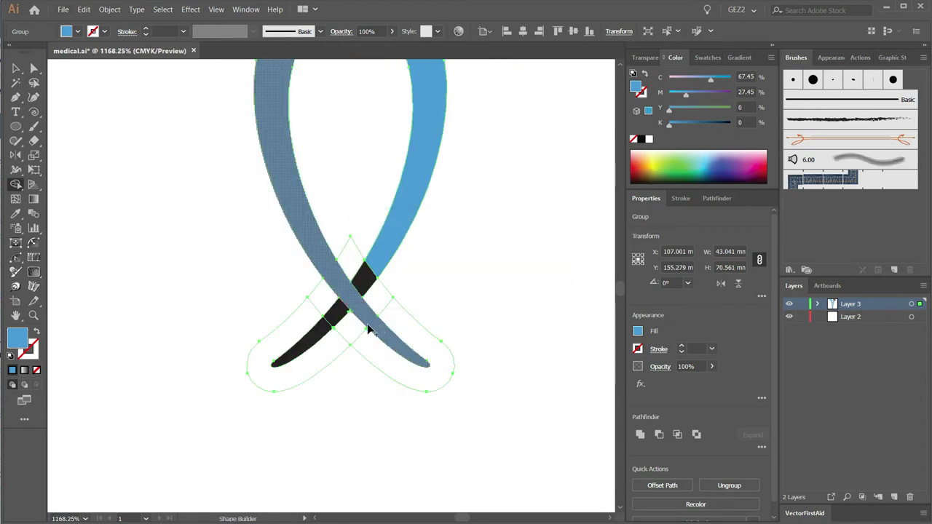
pyautogui.moveTo(335, 369); pyautogui.dragTo(350, 332)
pyautogui.moveTo(315, 293); pyautogui.dragTo(315, 293)
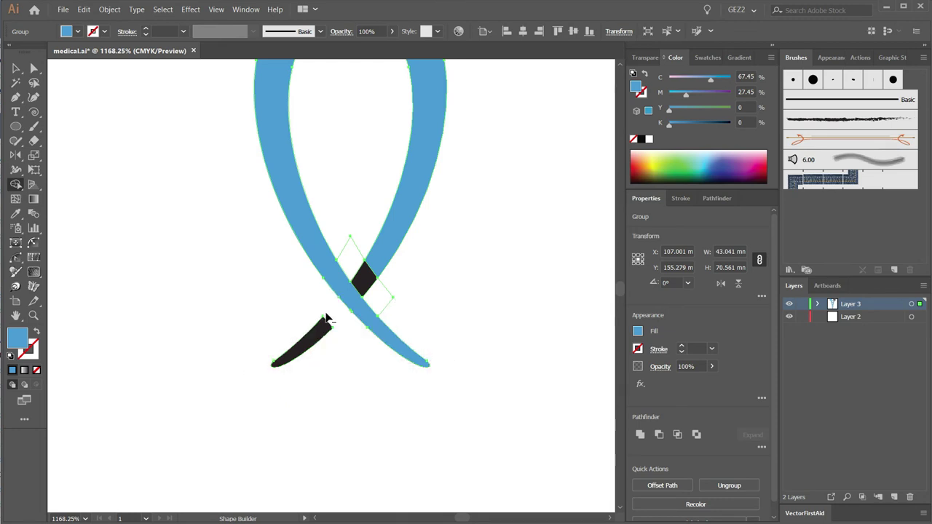
pyautogui.moveTo(343, 242); pyautogui.dragTo(391, 307)
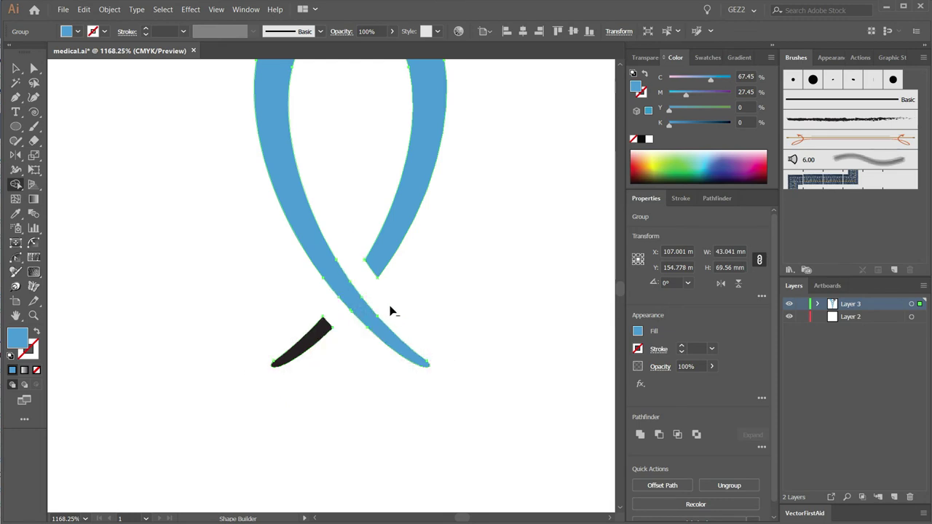
# Step: Eyedropper the blue fill onto the remaining dark tail piece and zoom back out
pyautogui.keyDown('ctrl'); pyautogui.keyDown('alt'); pyautogui.click(404, 308); pyautogui.keyUp('alt'); pyautogui.keyUp('ctrl')
pyautogui.keyDown('ctrl'); pyautogui.keyDown('alt'); pyautogui.click(324, 337); pyautogui.keyUp('alt'); pyautogui.keyUp('ctrl')
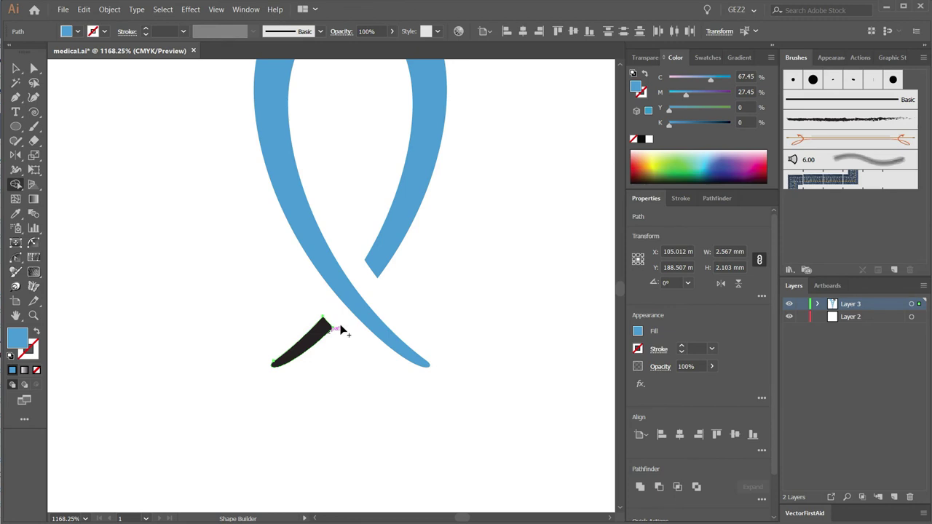
pyautogui.press('i')
pyautogui.click(364, 296)
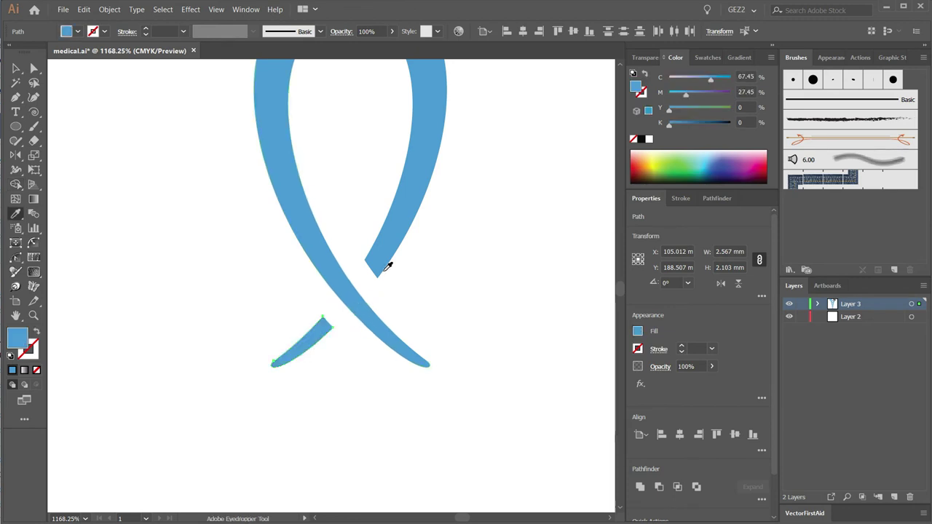
pyautogui.keyDown('alt'); pyautogui.click(376, 226); pyautogui.keyUp('alt')
pyautogui.keyDown('alt'); pyautogui.click(332, 249); pyautogui.keyUp('alt')
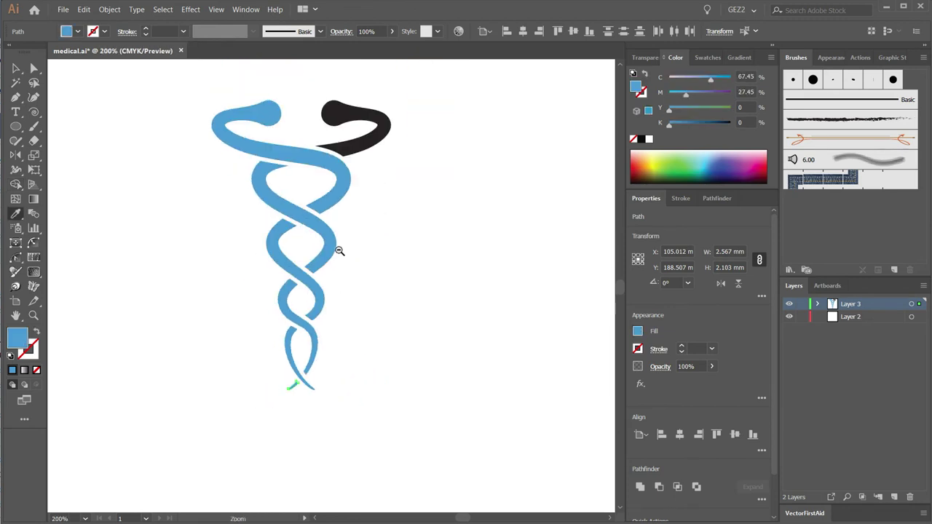
# Step: Eyedropper the blue fill onto all the artwork, deselect, and fit the artboard in the window
pyautogui.hotkey('ctrl', 'a')
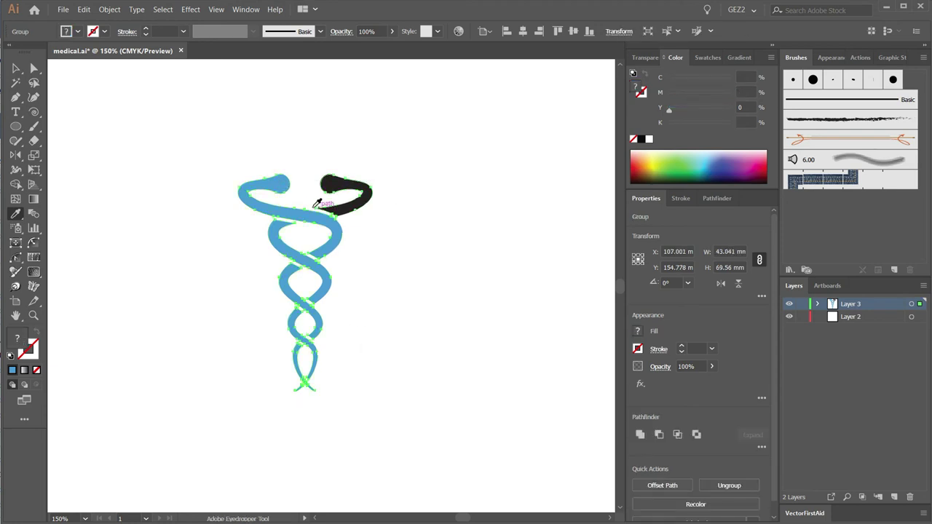
pyautogui.click(305, 209)
pyautogui.hotkey('ctrl', 'shift', 'a')
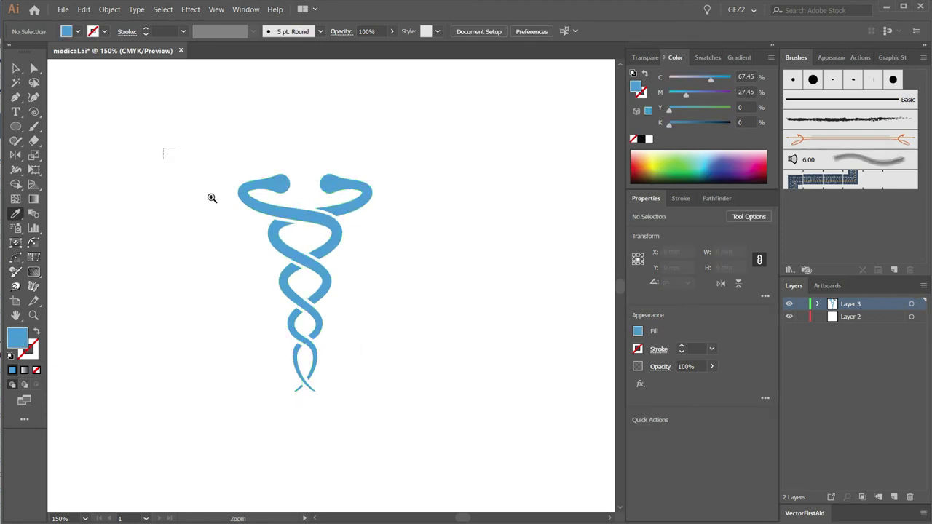
pyautogui.hotkey('ctrl', '0')
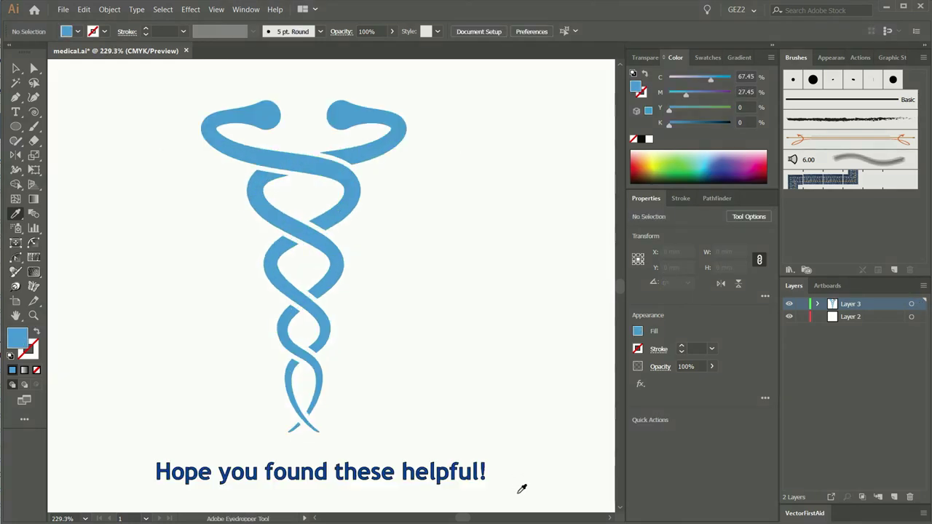